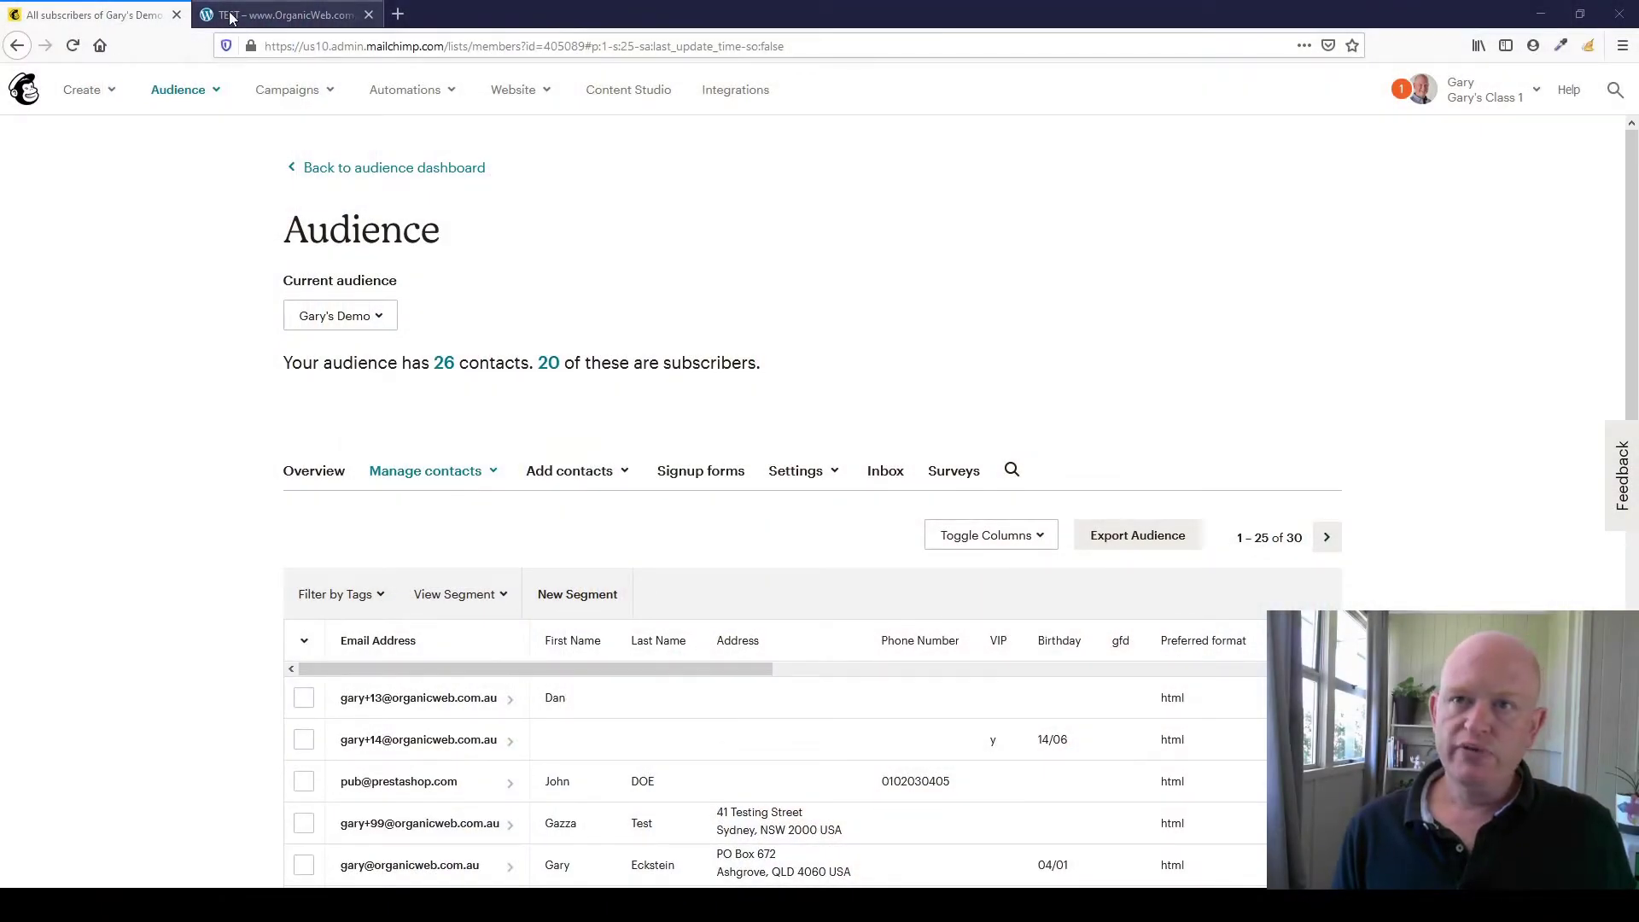
# Step: Check the WooCommerce TEST store, then start a Subscriber pop-up from the audience's Signup forms
pyautogui.click(230, 17)
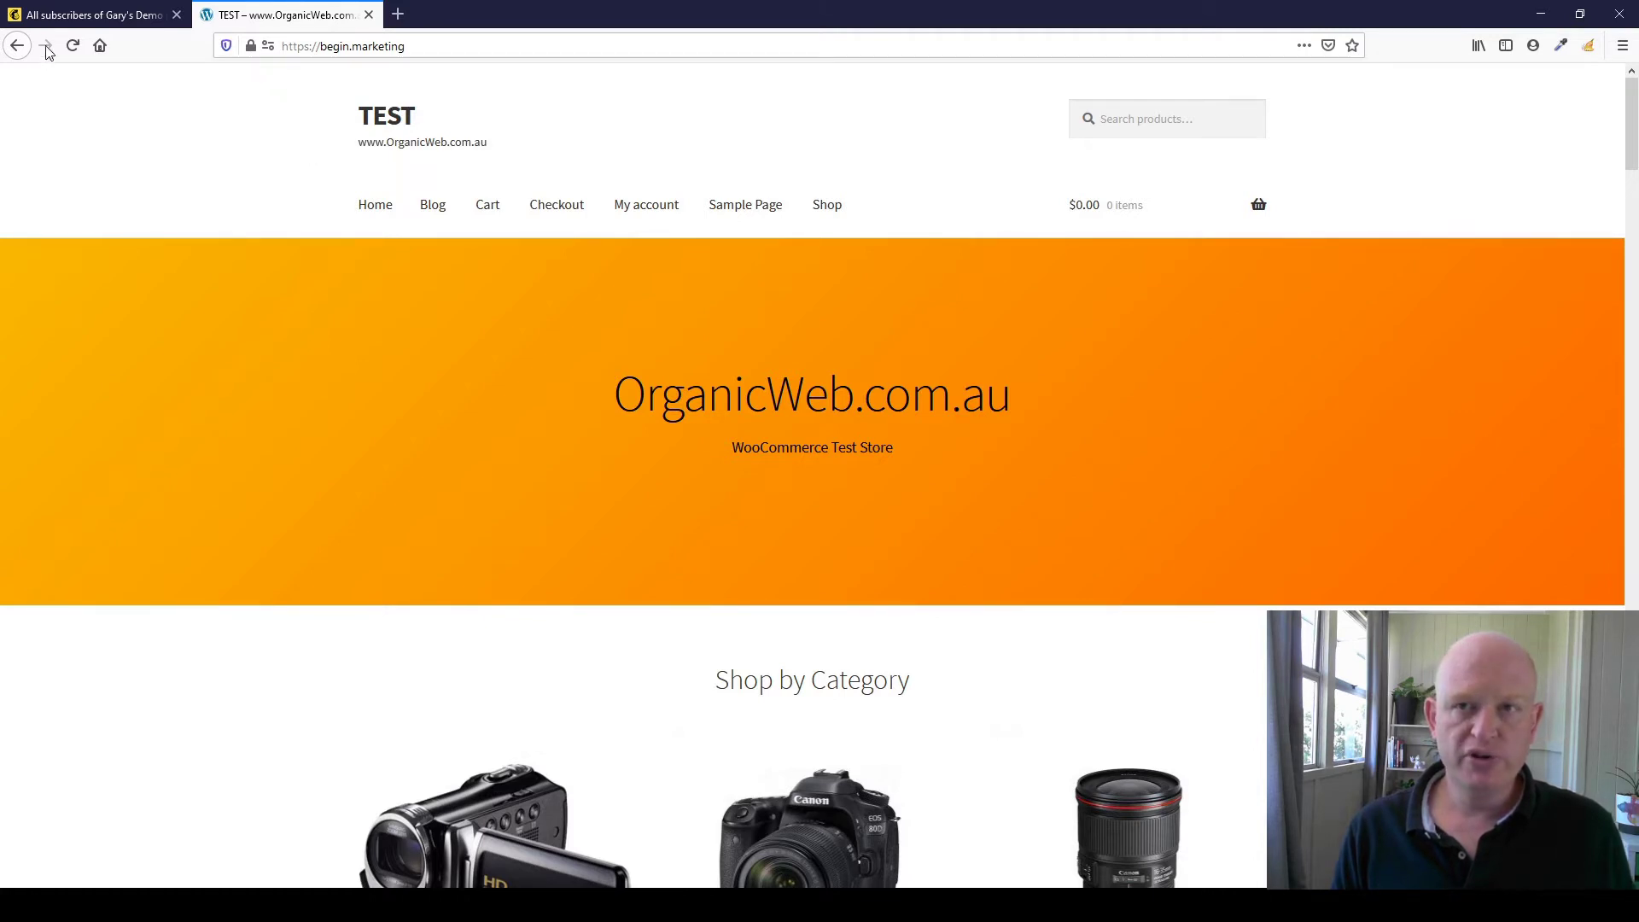
pyautogui.click(55, 15)
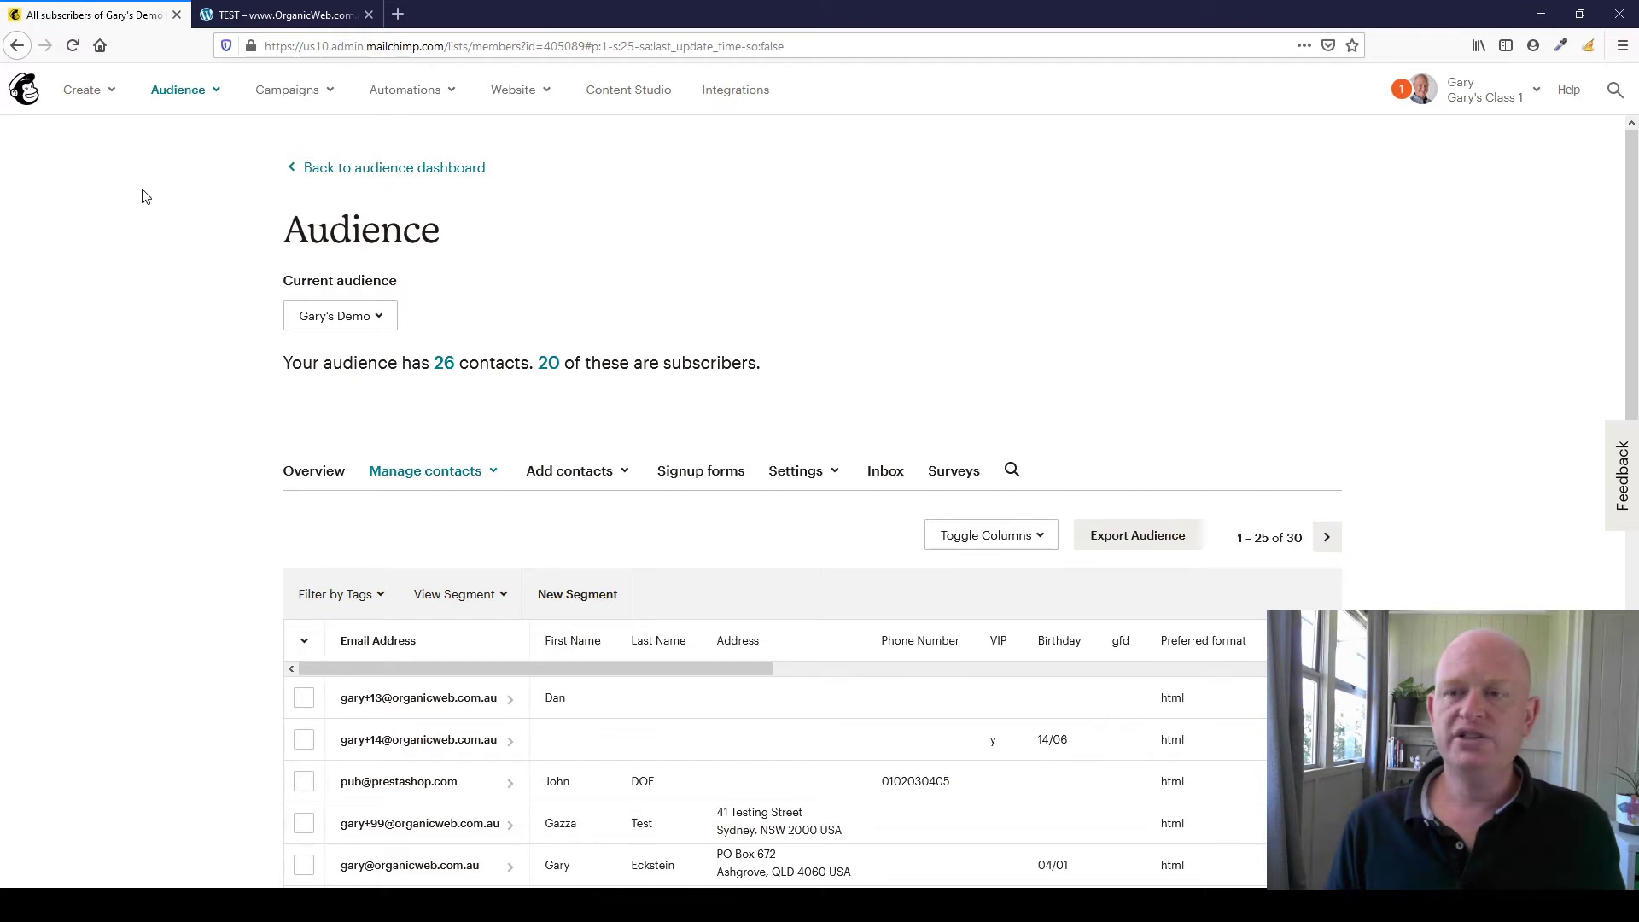
pyautogui.click(677, 483)
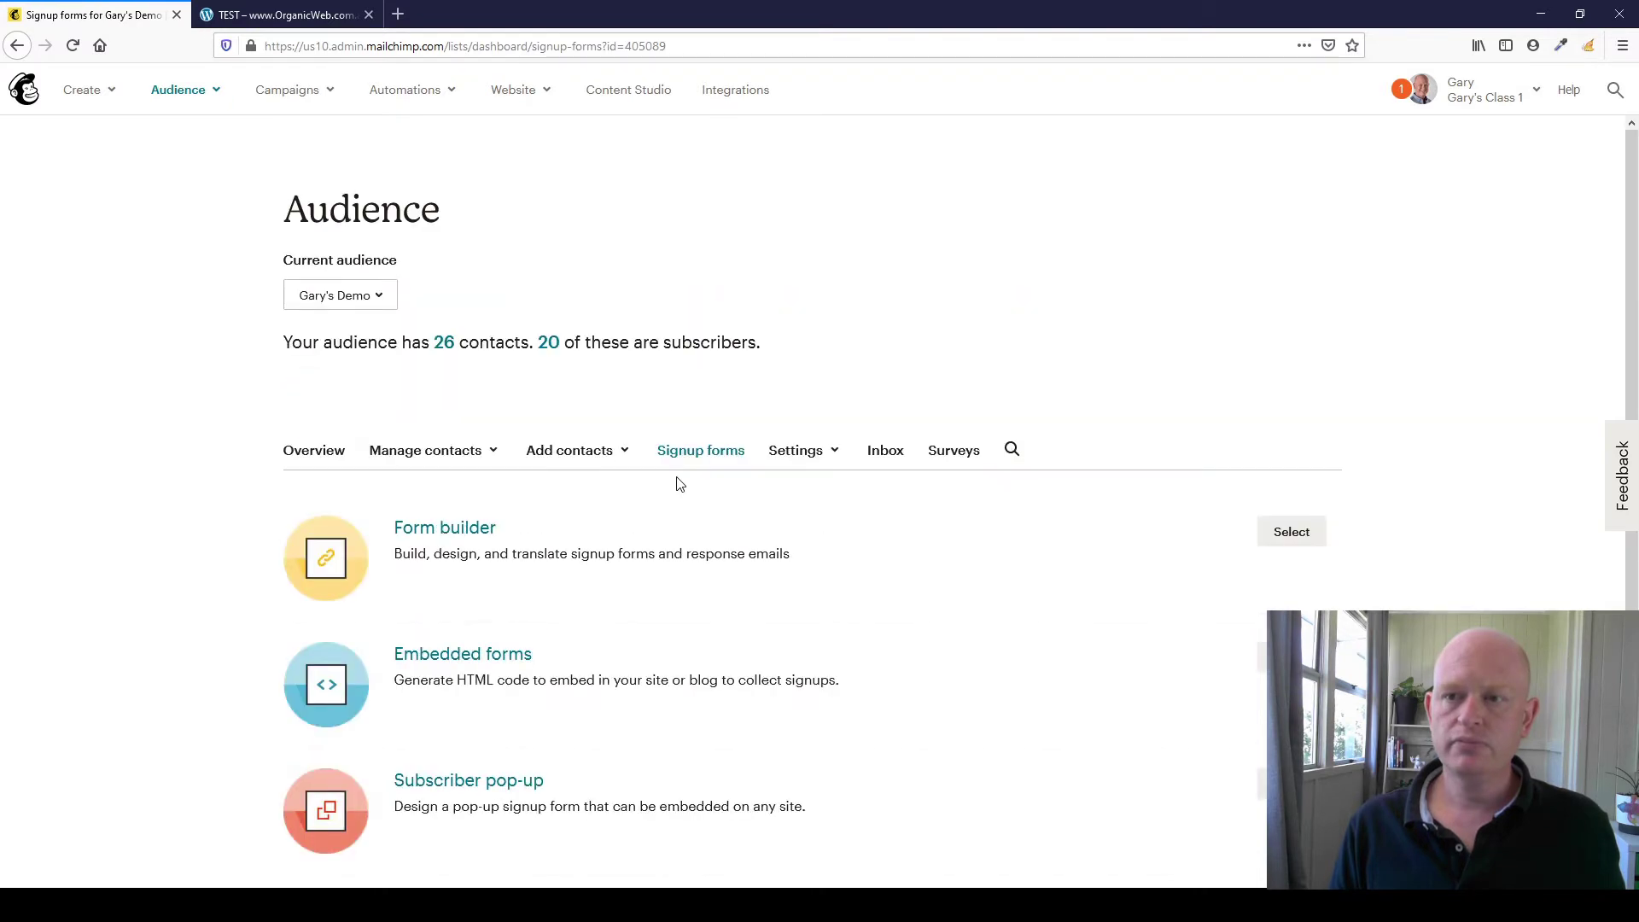
pyautogui.scroll(-3, 677, 478)
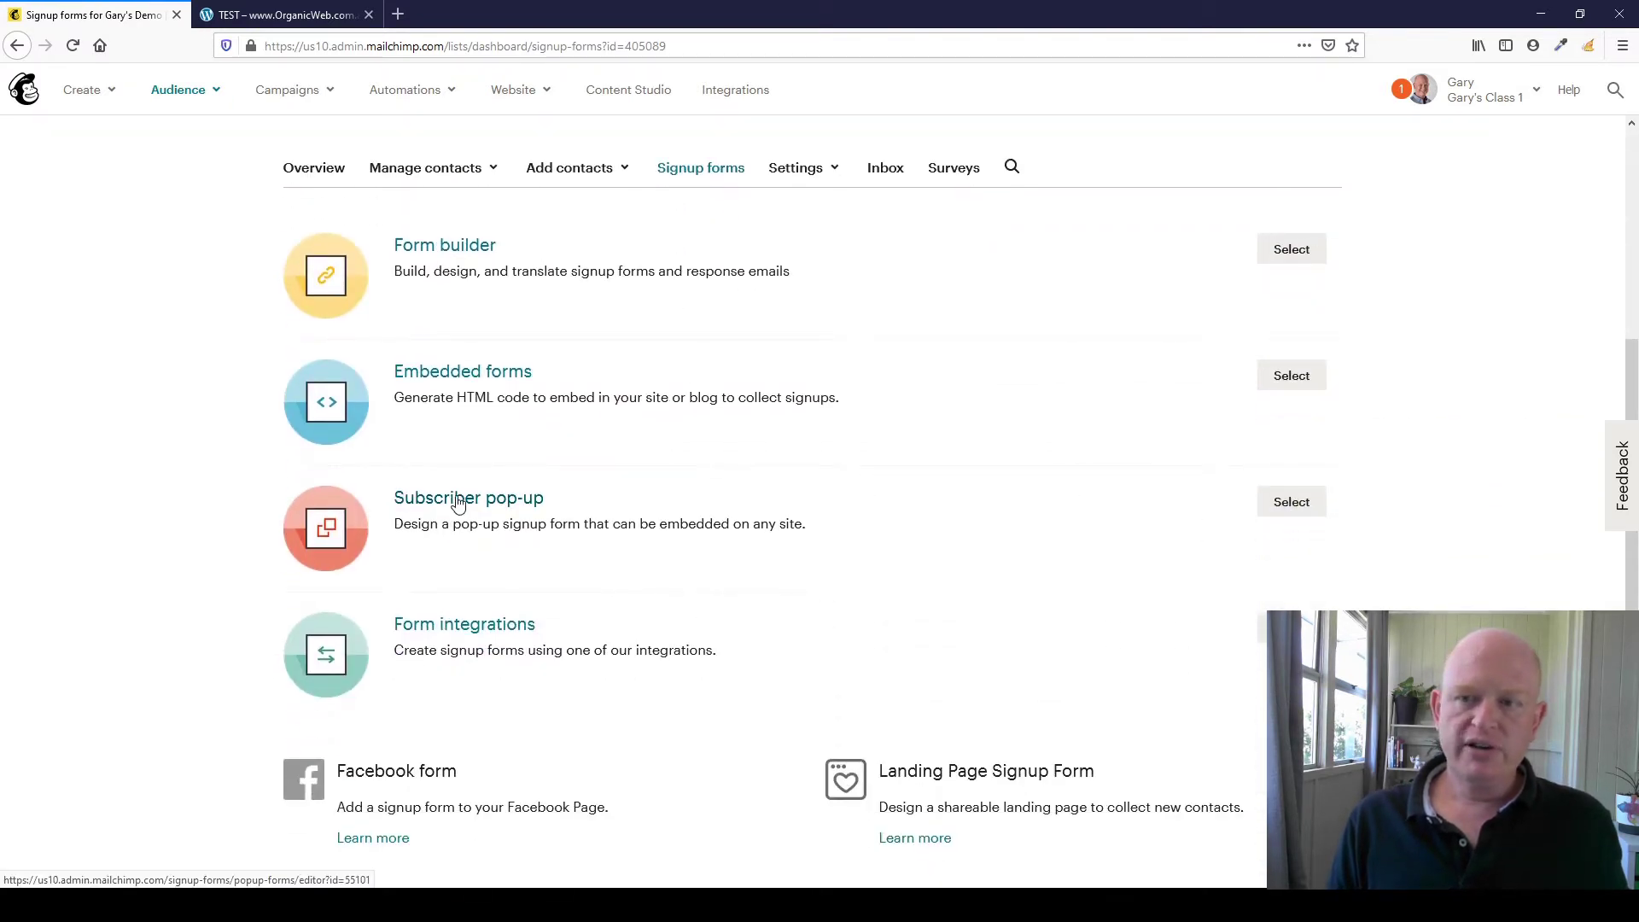
pyautogui.click(503, 501)
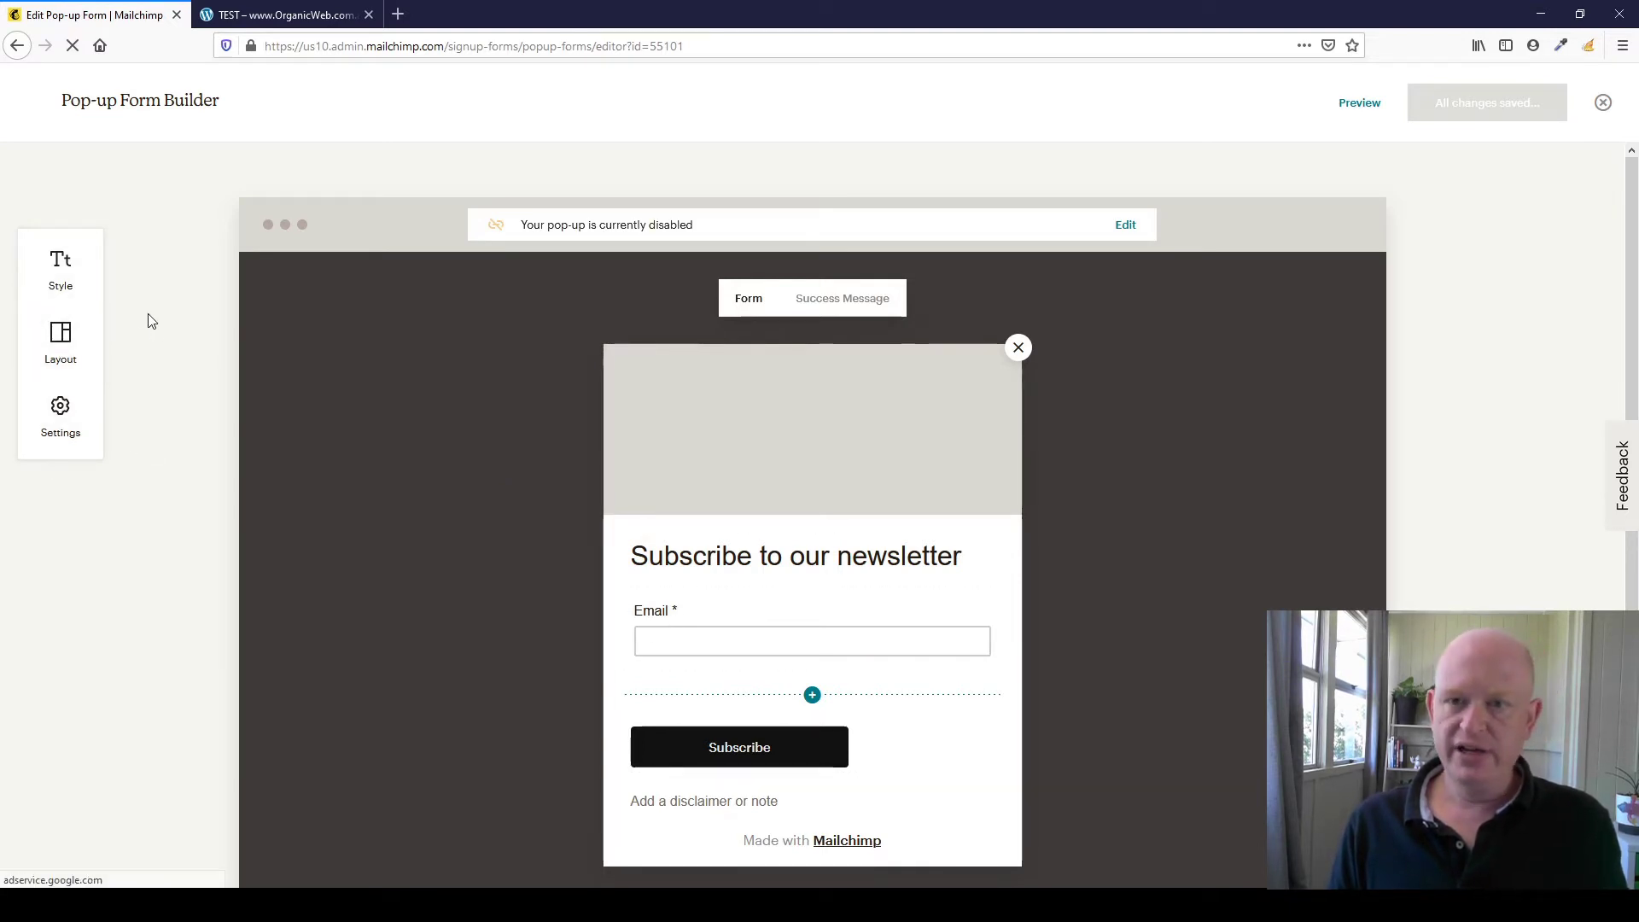
pyautogui.click(69, 285)
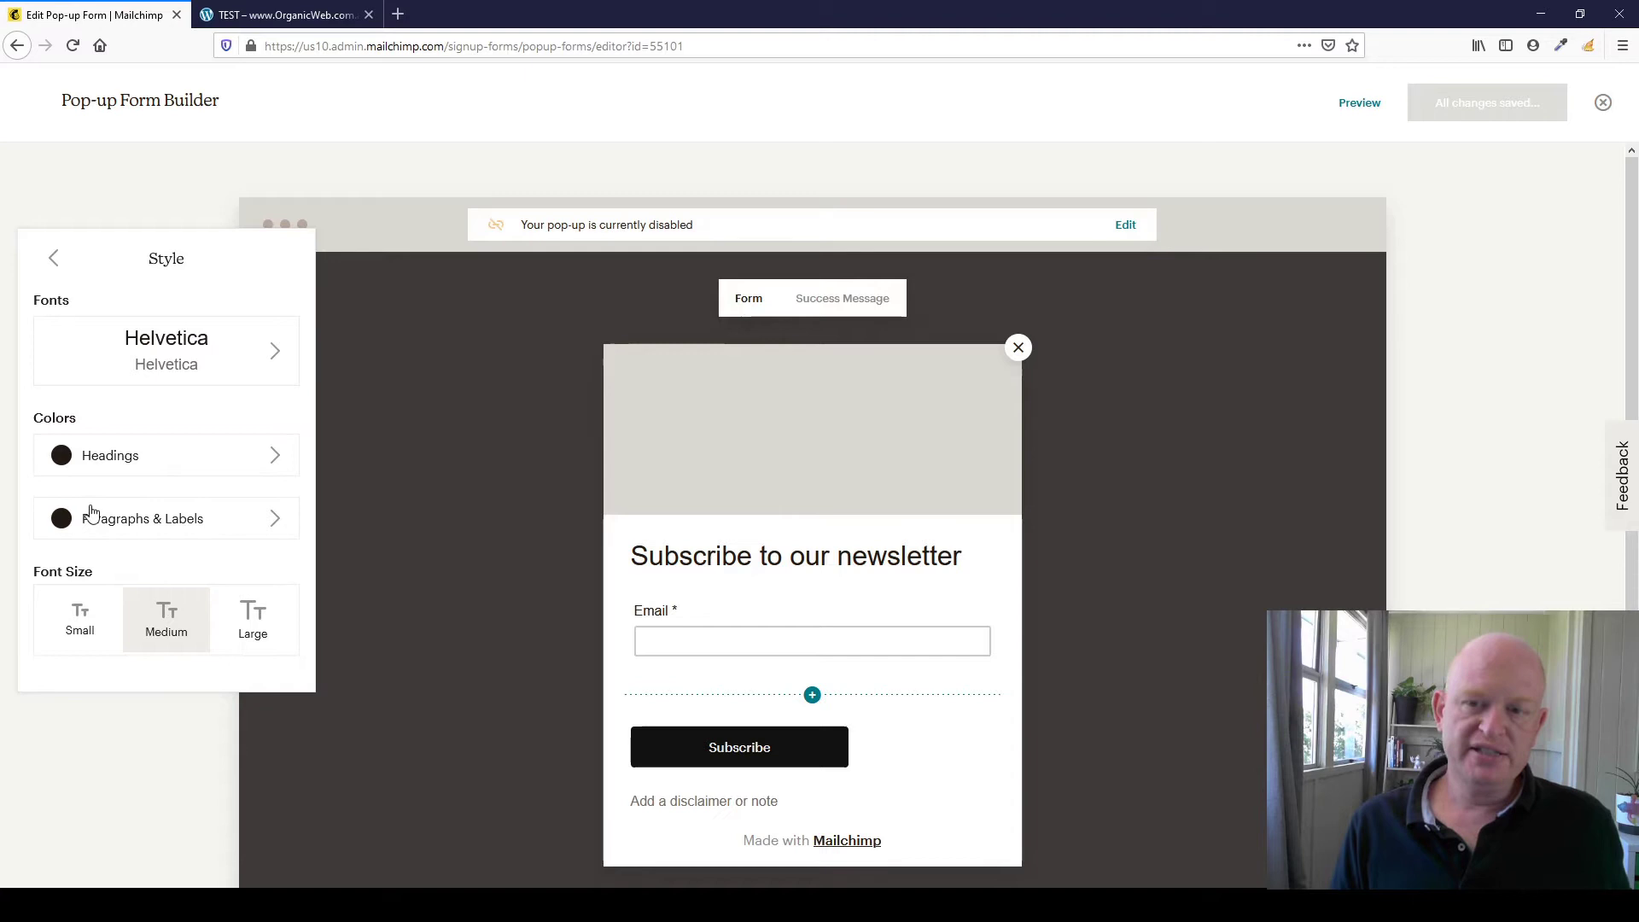
pyautogui.click(51, 258)
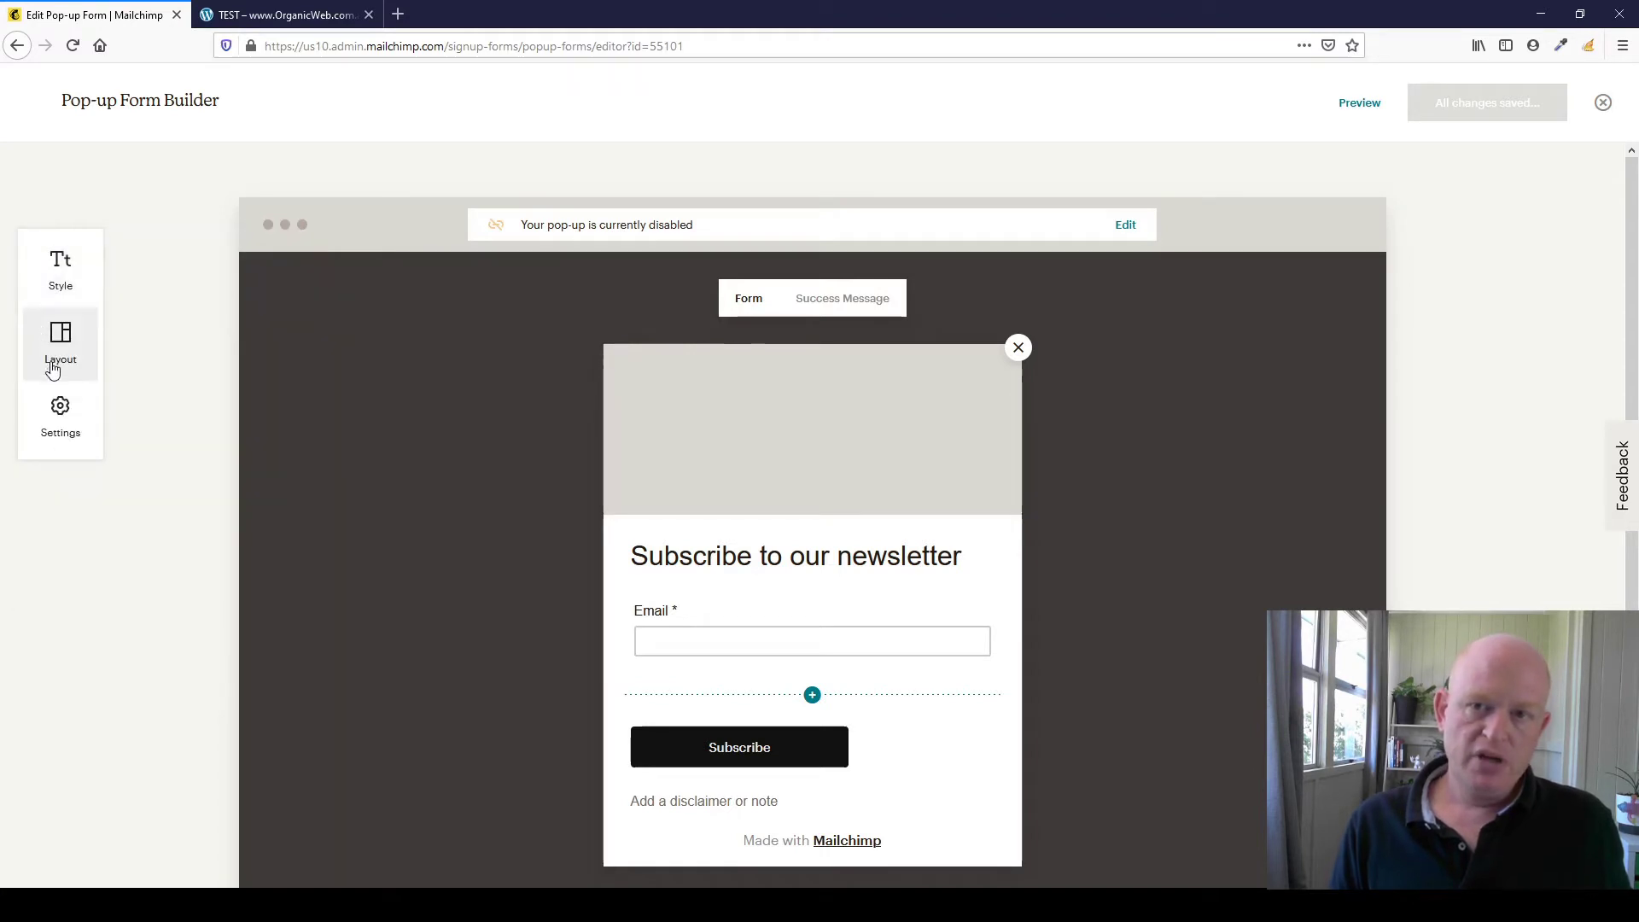
pyautogui.click(52, 369)
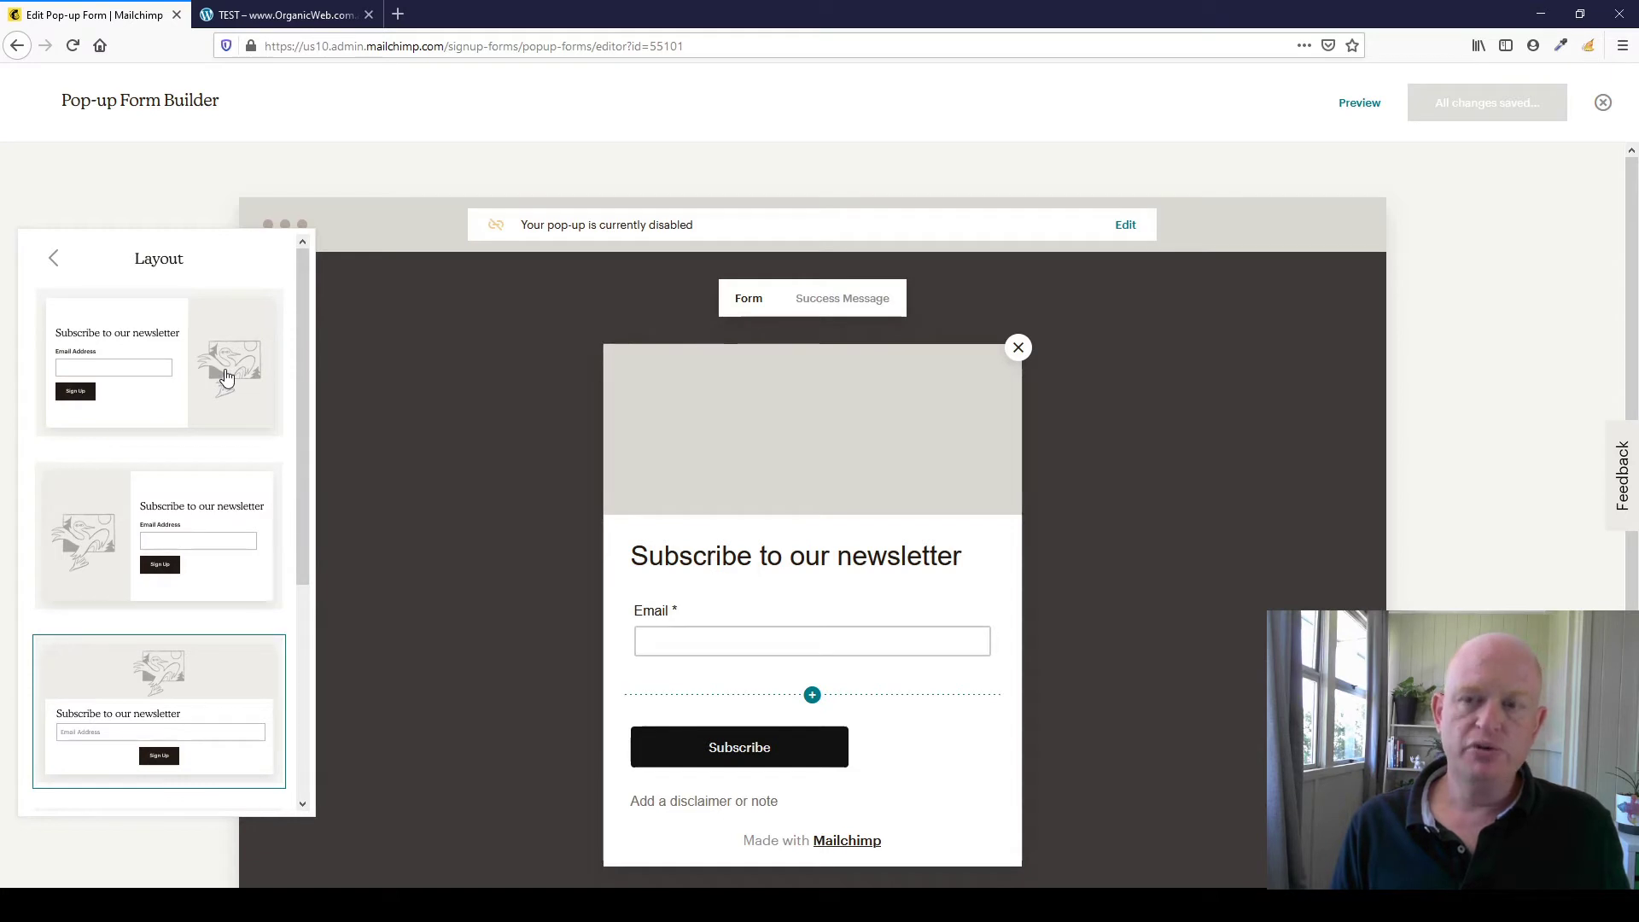
pyautogui.scroll(-2, 163, 516)
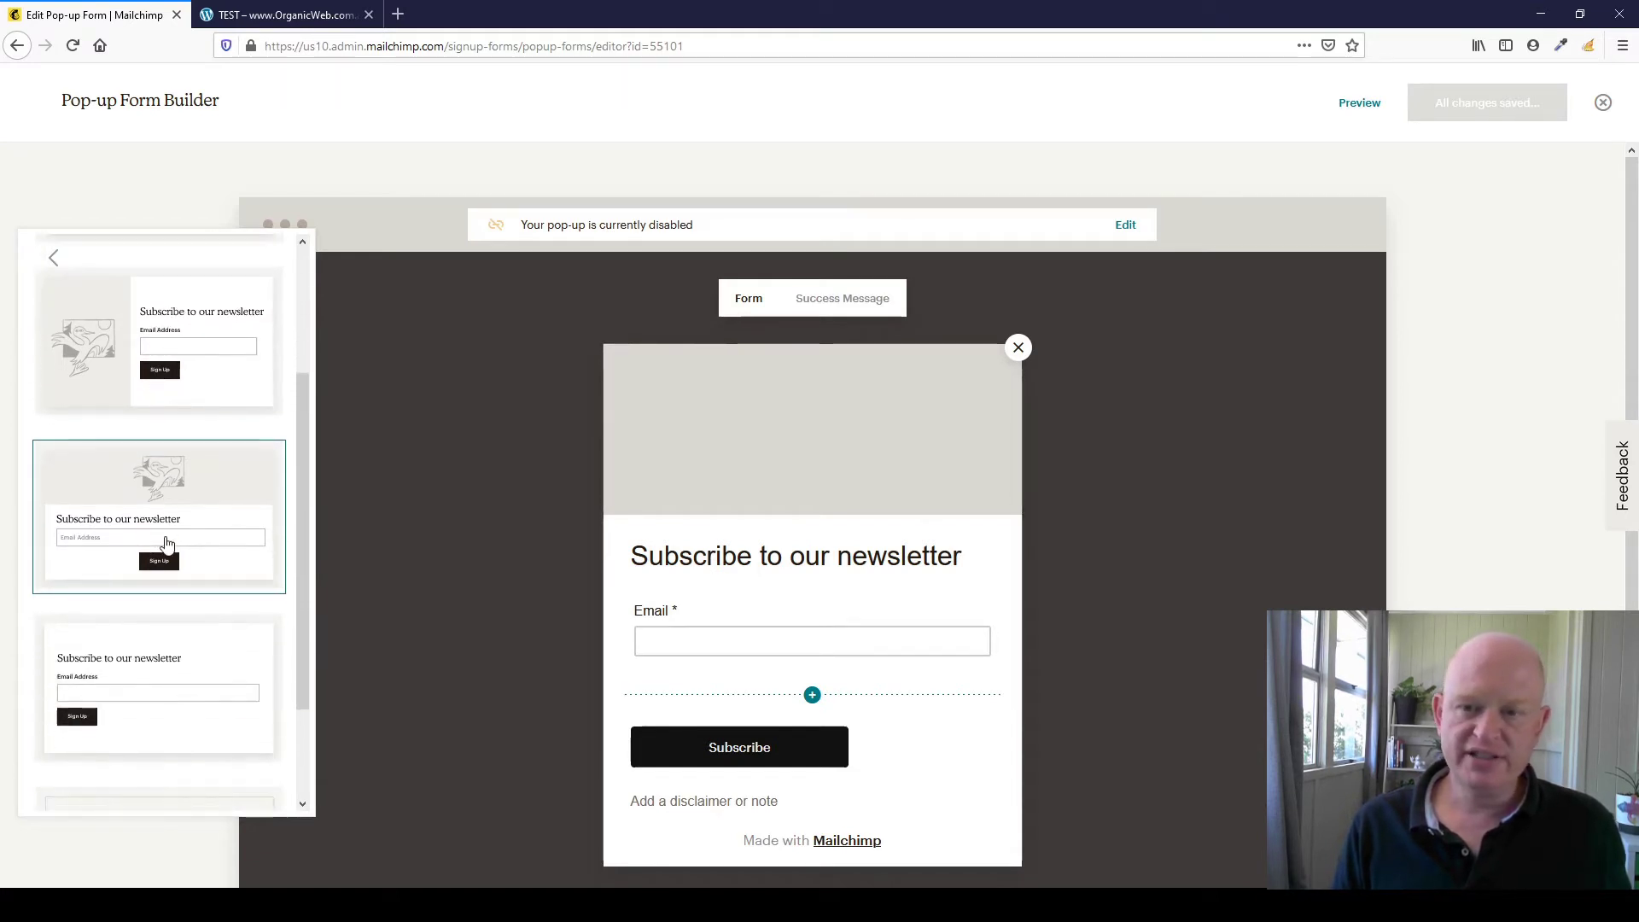
pyautogui.scroll(-2, 179, 520)
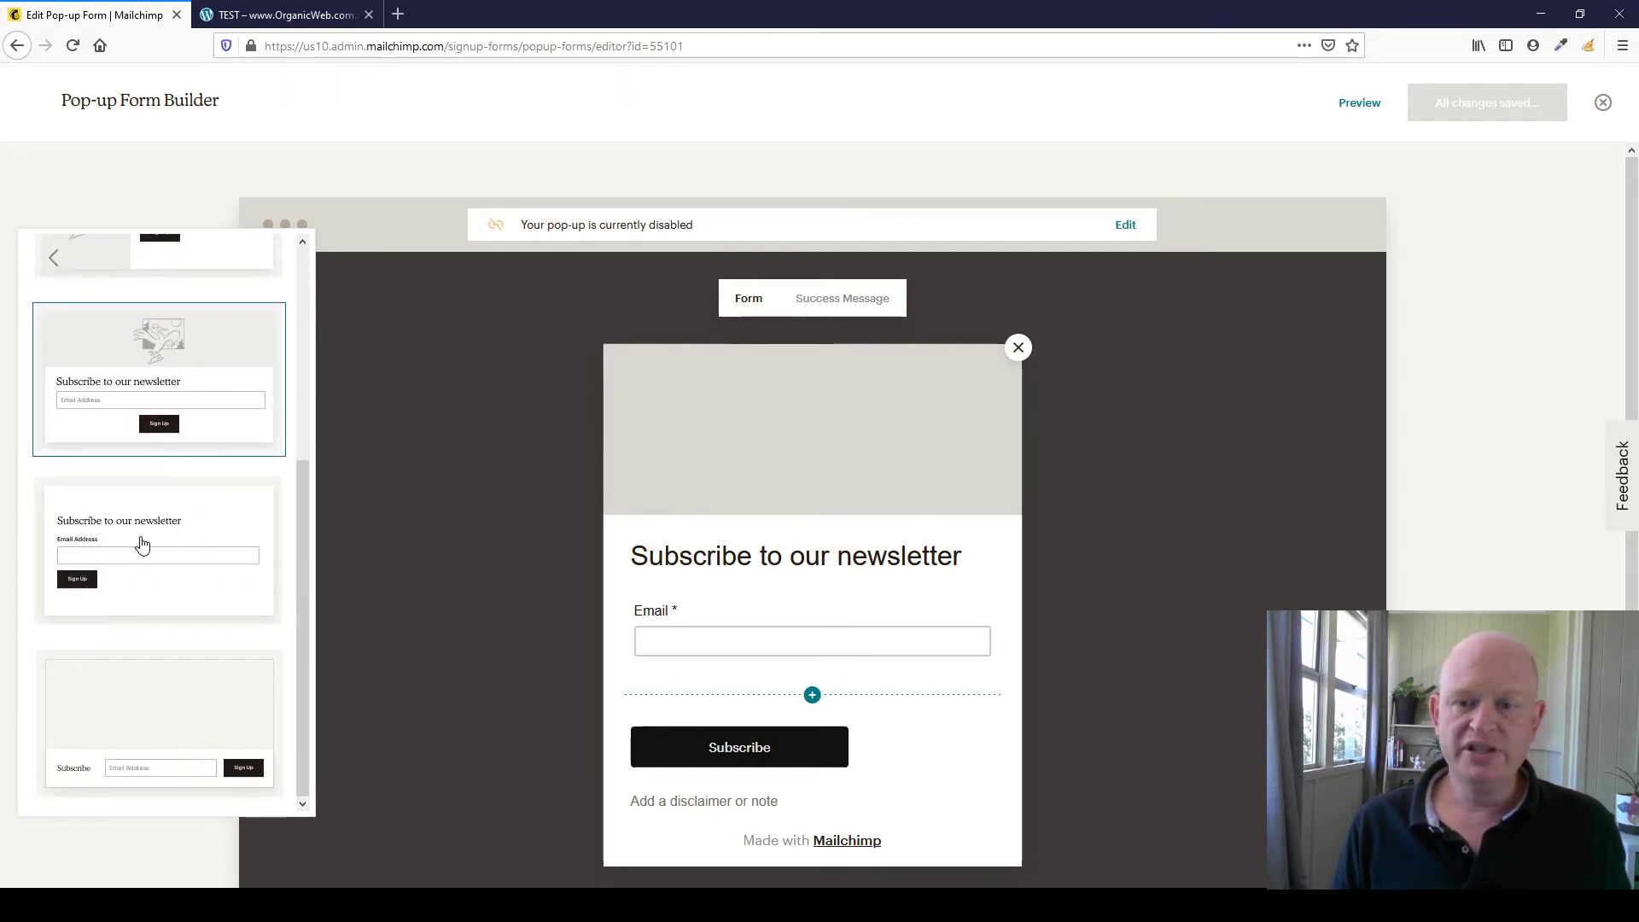
pyautogui.scroll(4, 141, 529)
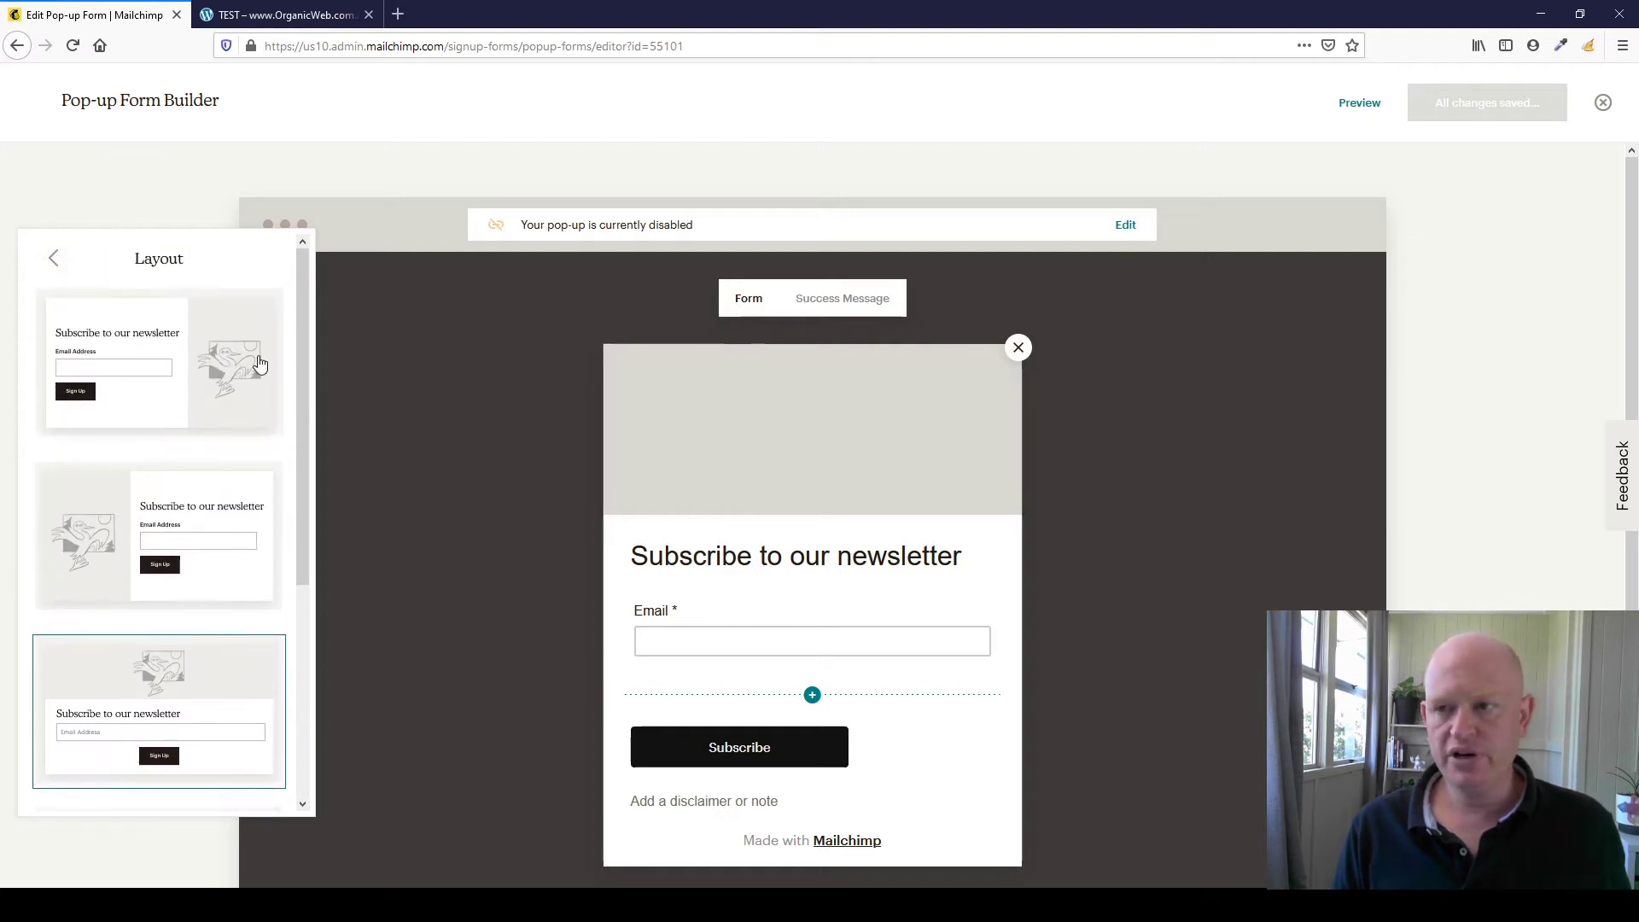
pyautogui.click(53, 273)
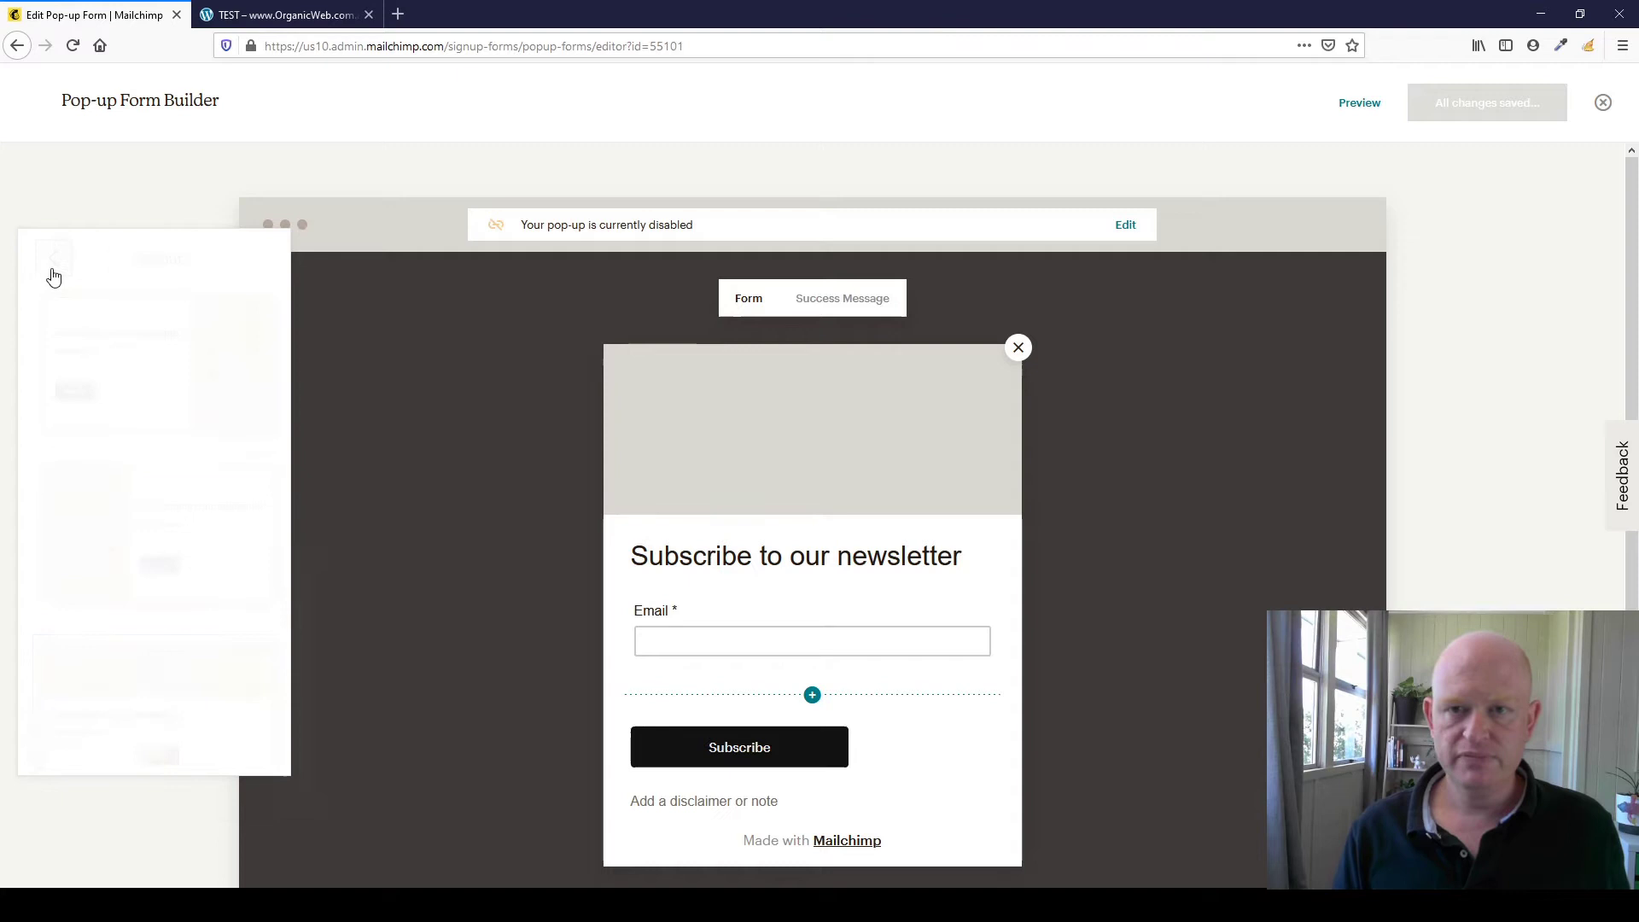
pyautogui.click(72, 441)
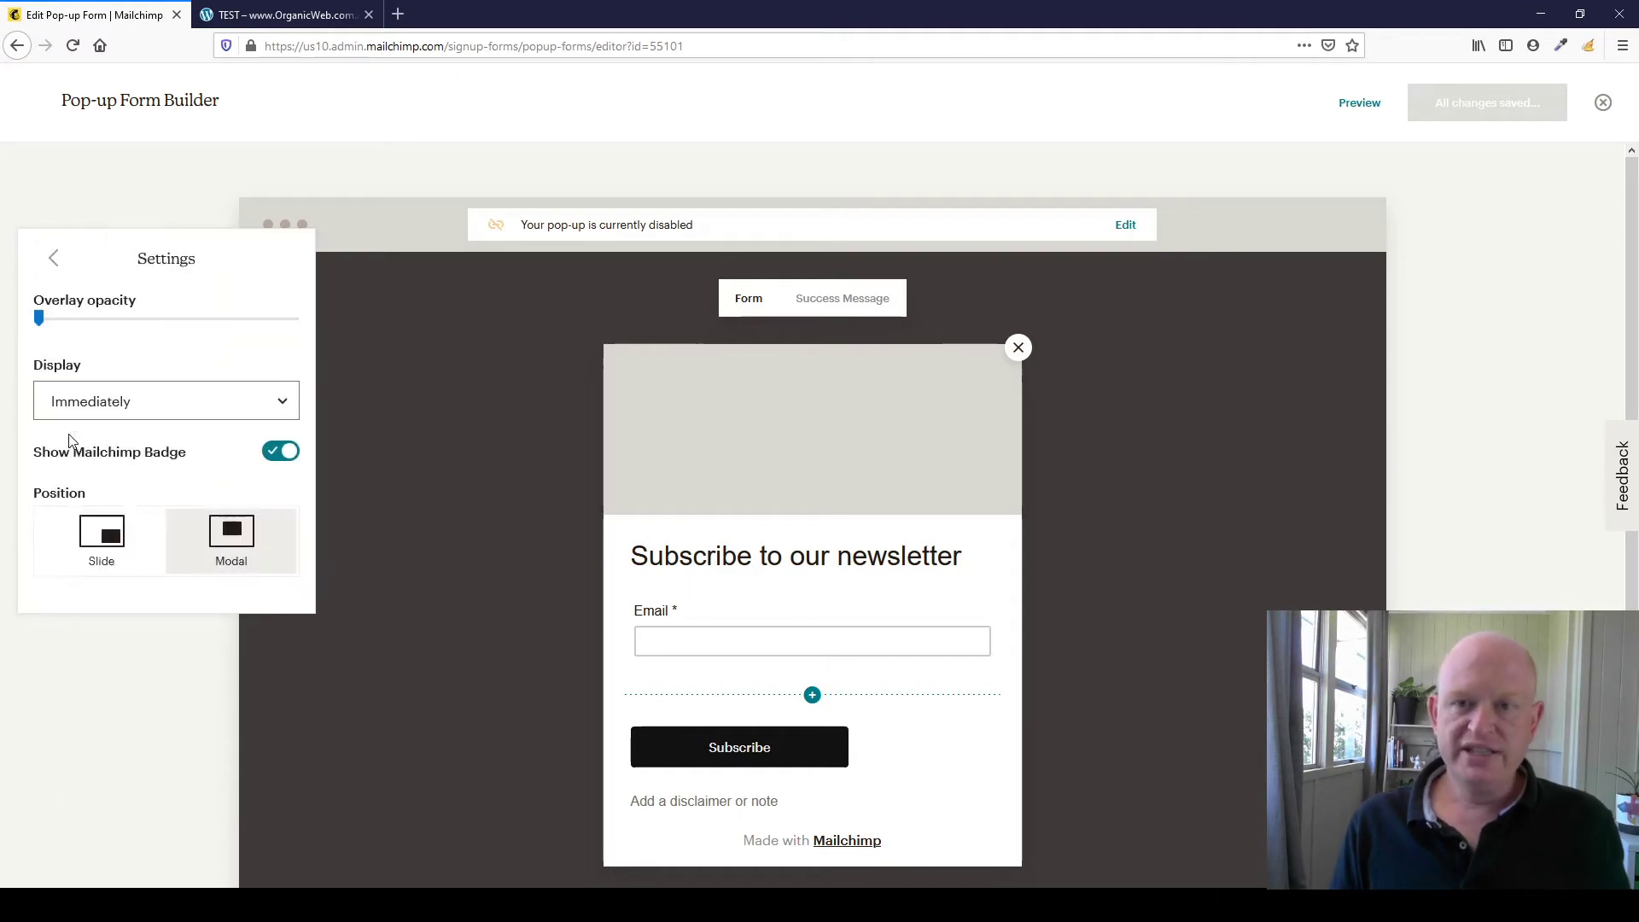
pyautogui.click(157, 408)
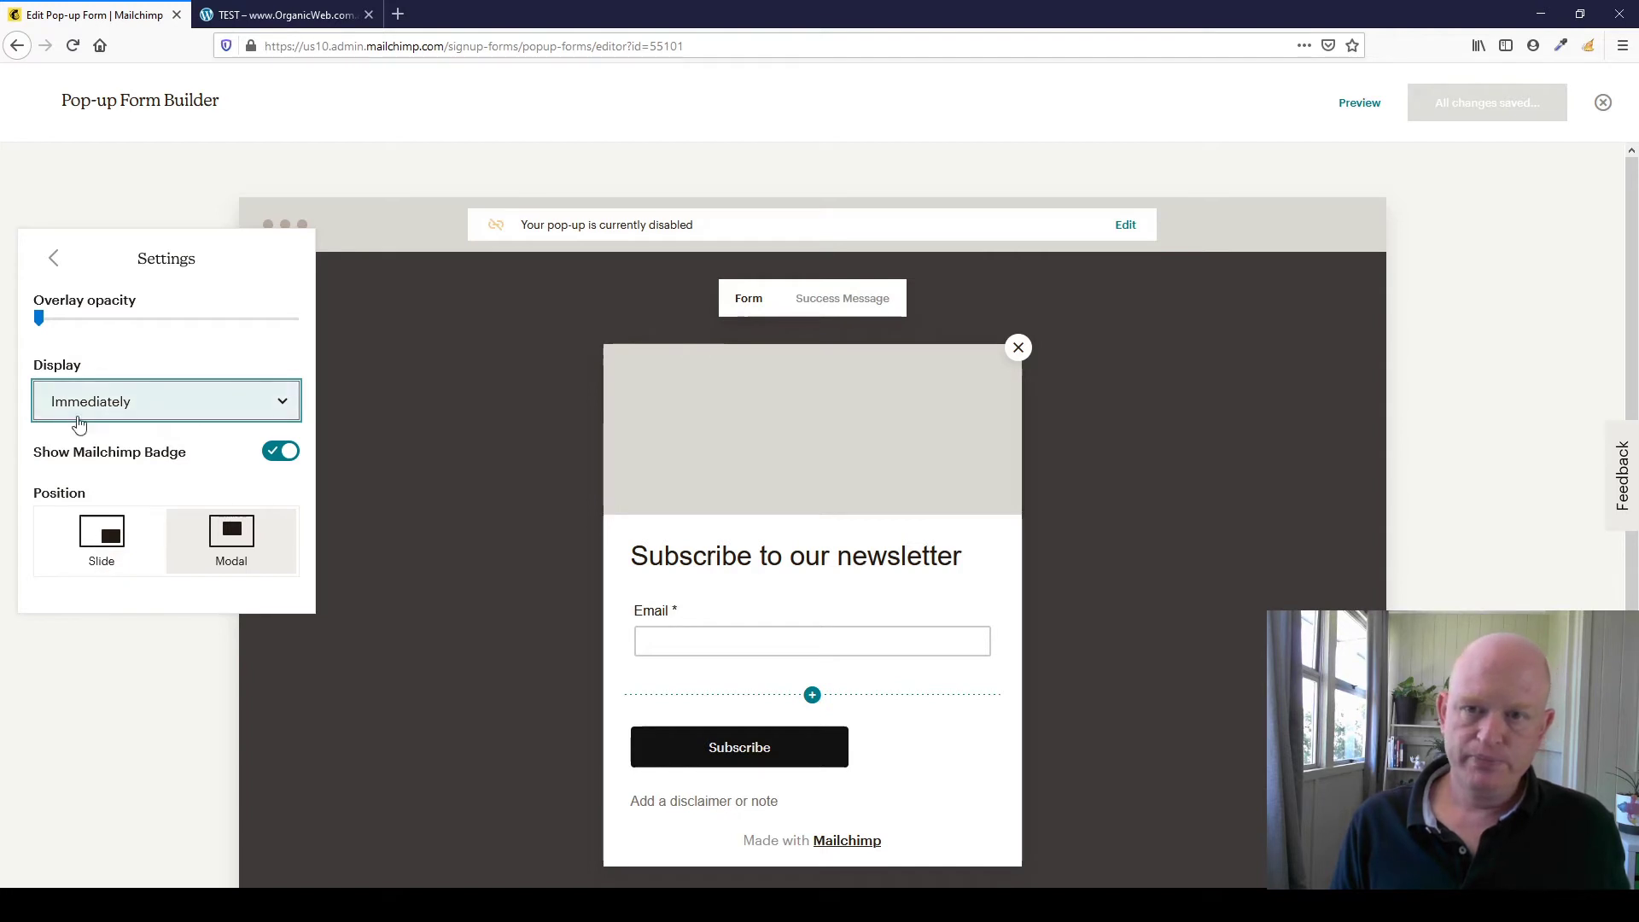
pyautogui.click(53, 257)
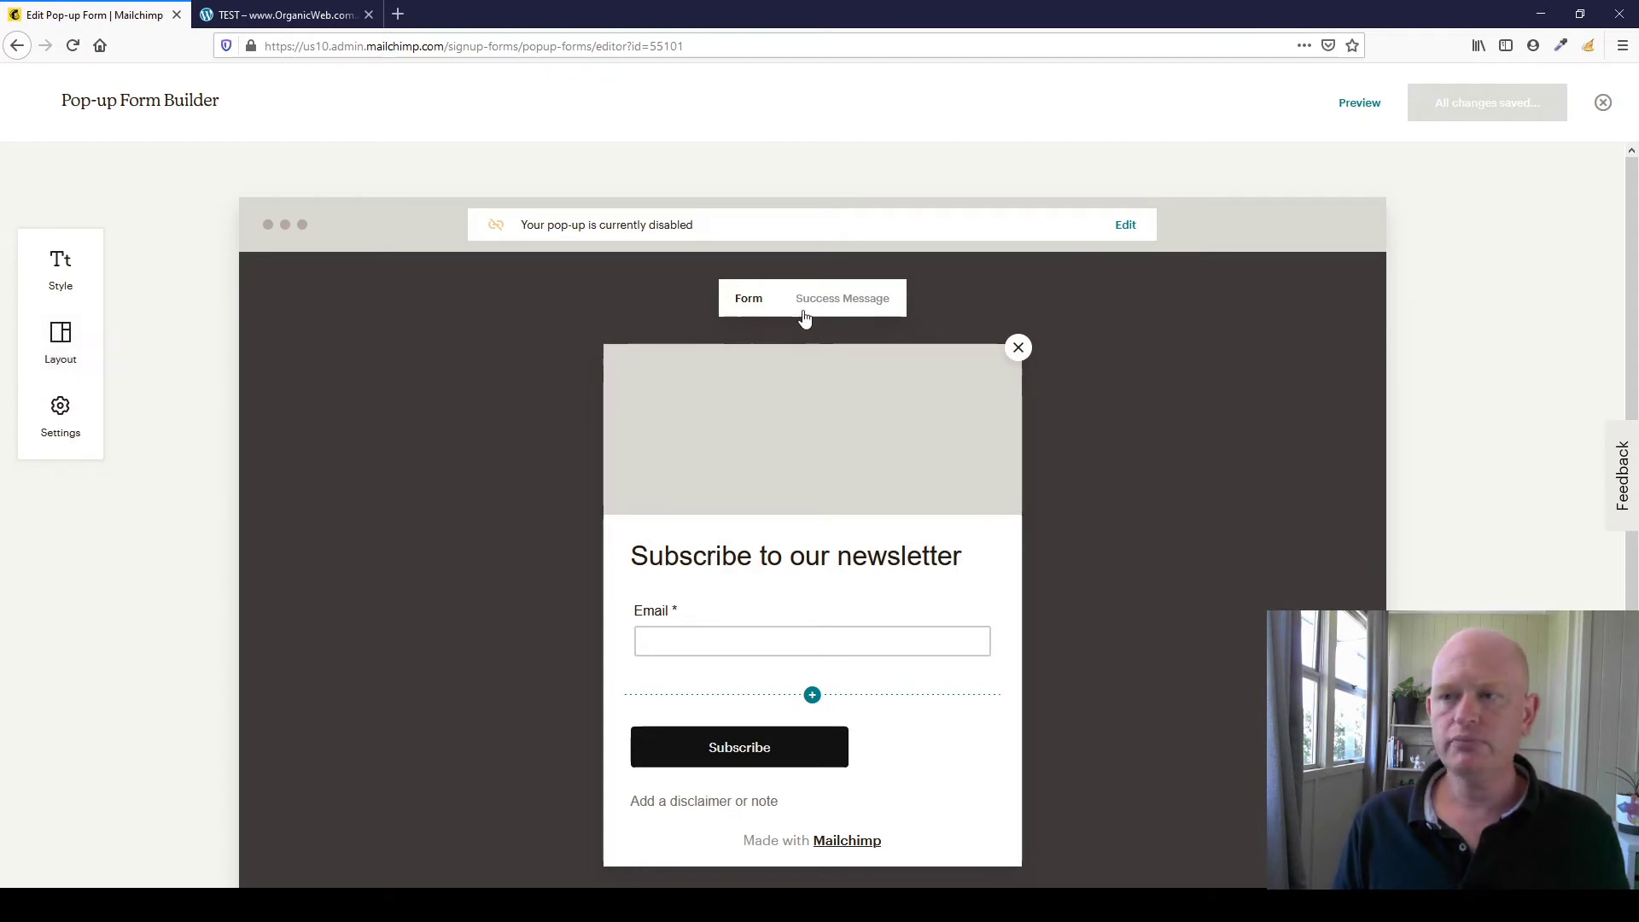
# Step: Set the pop-up header image to the Content Studio photo of a woman holding two ice-cream cones
pyautogui.moveTo(856, 353)
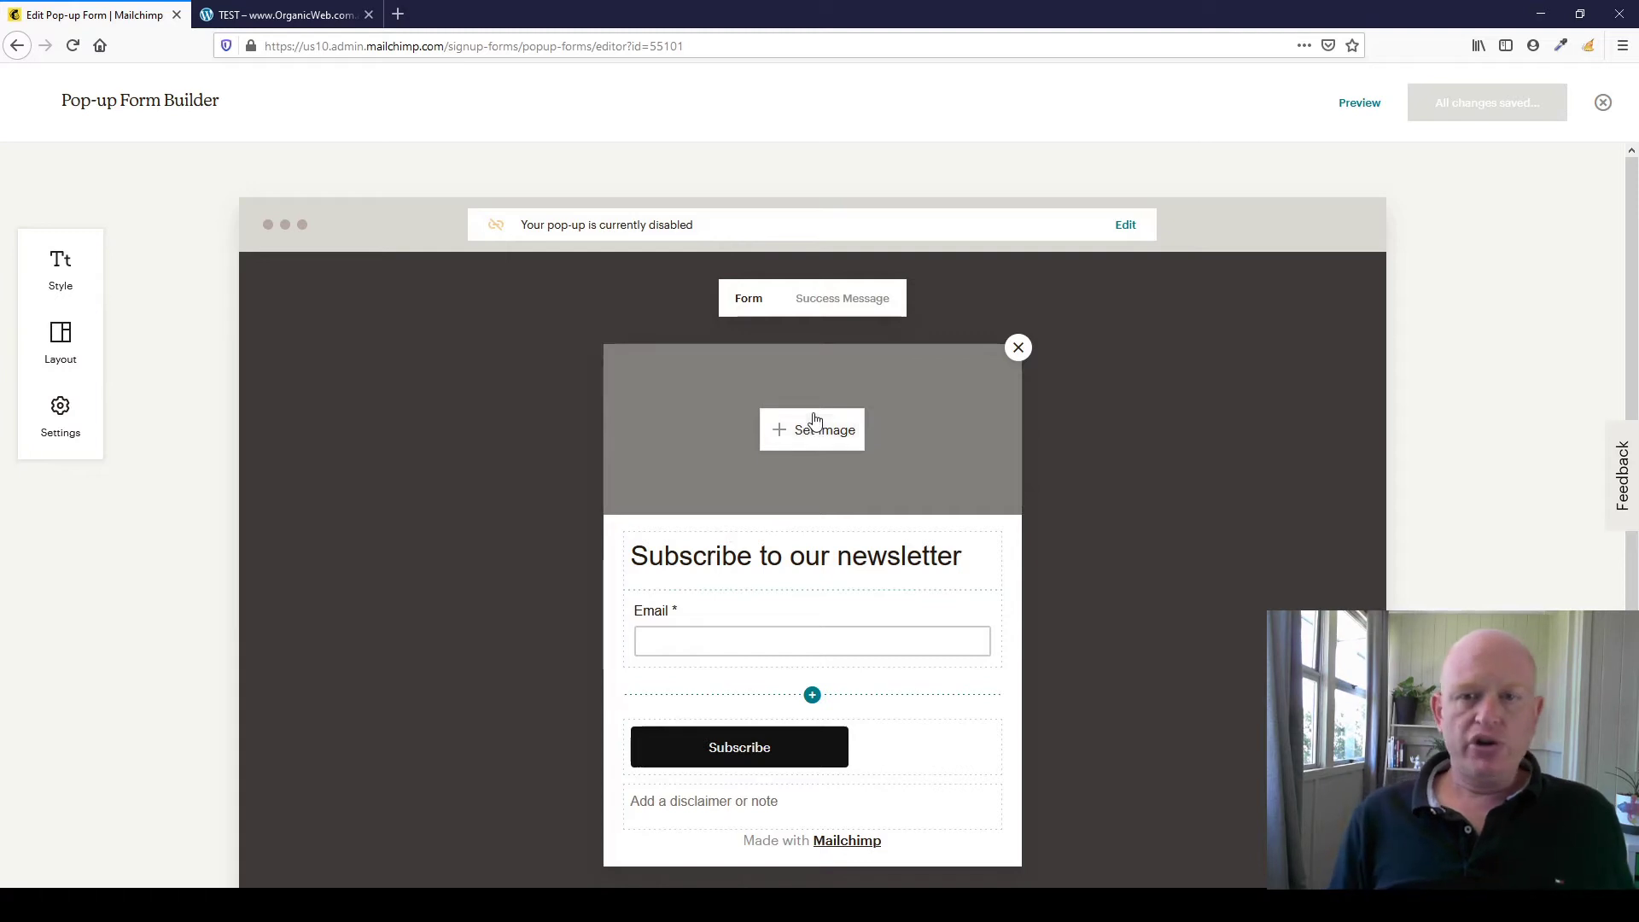
pyautogui.click(819, 424)
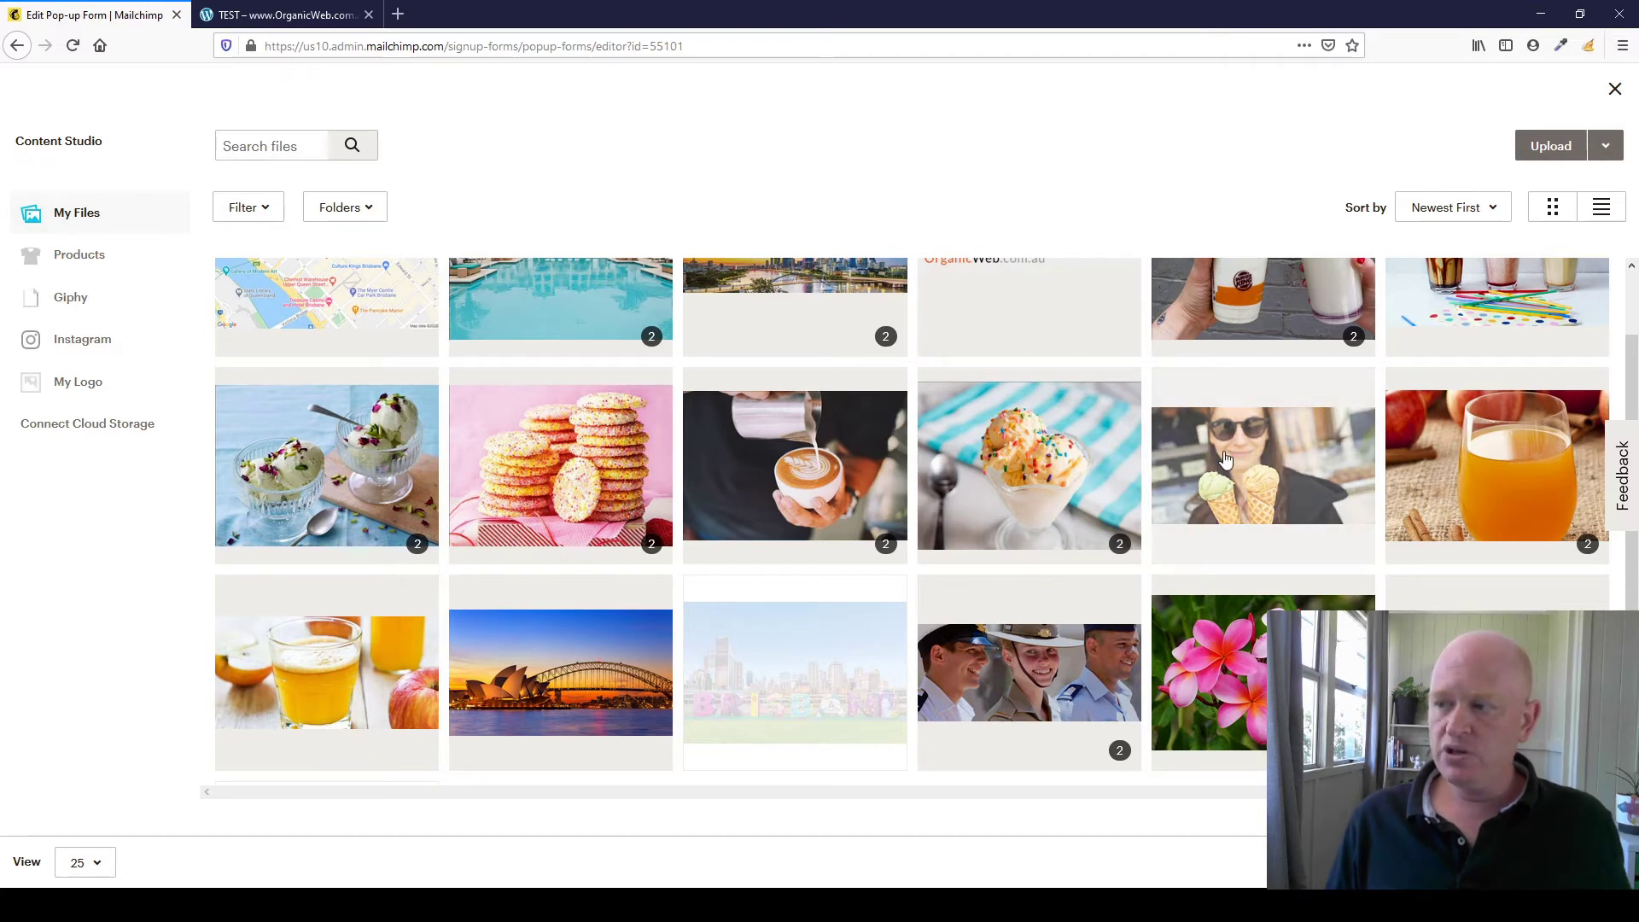
pyautogui.click(1224, 461)
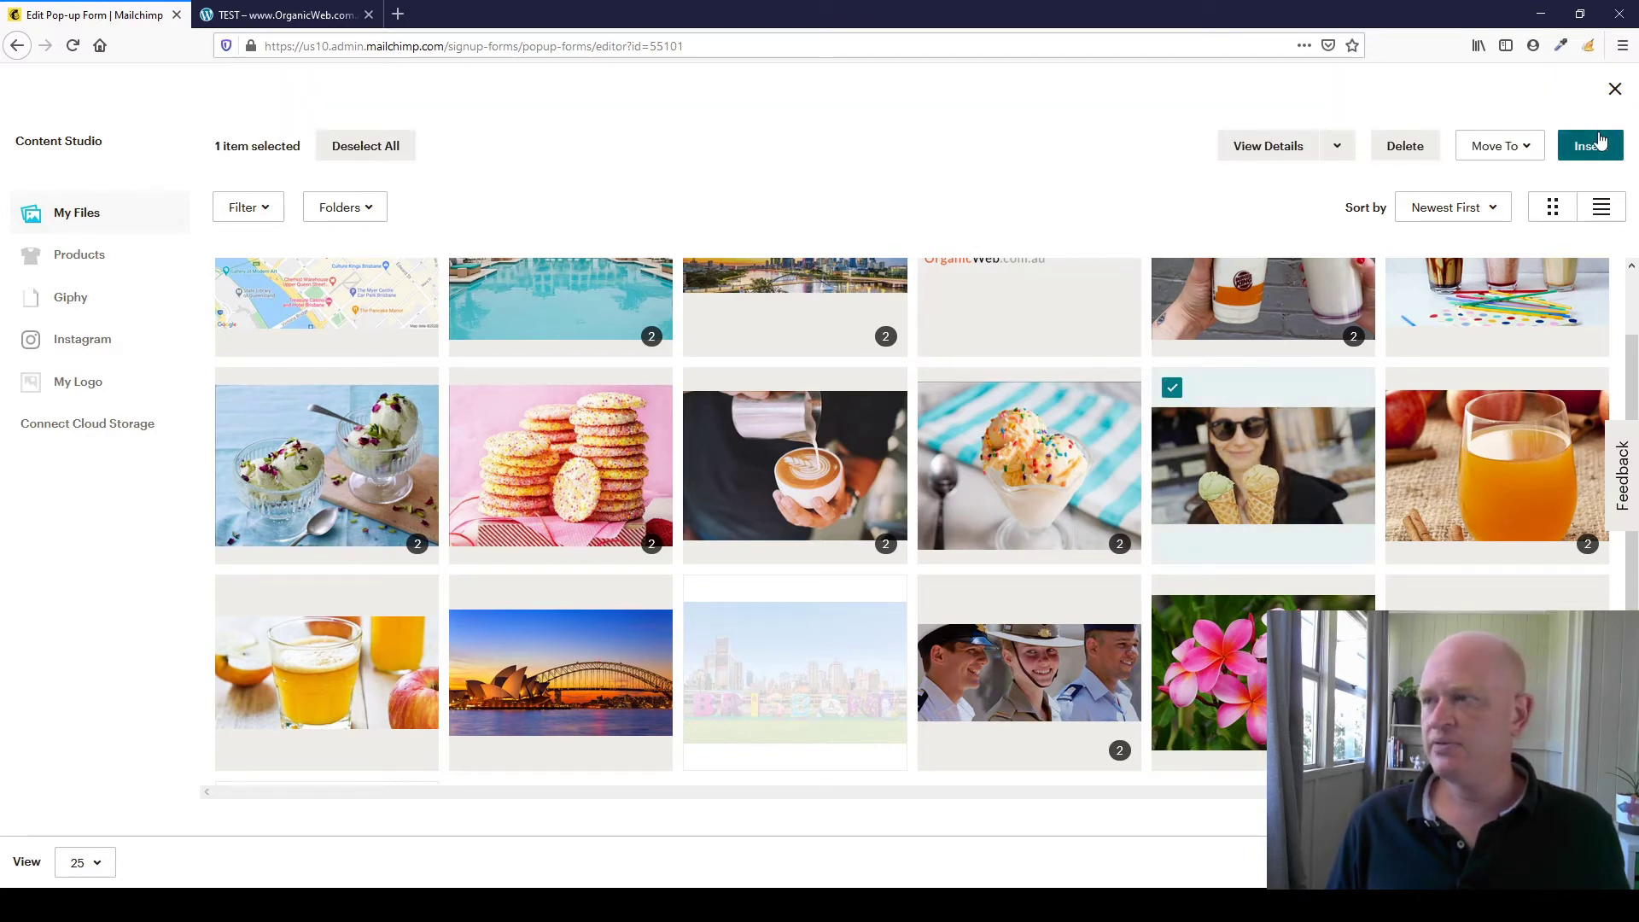
pyautogui.click(1589, 146)
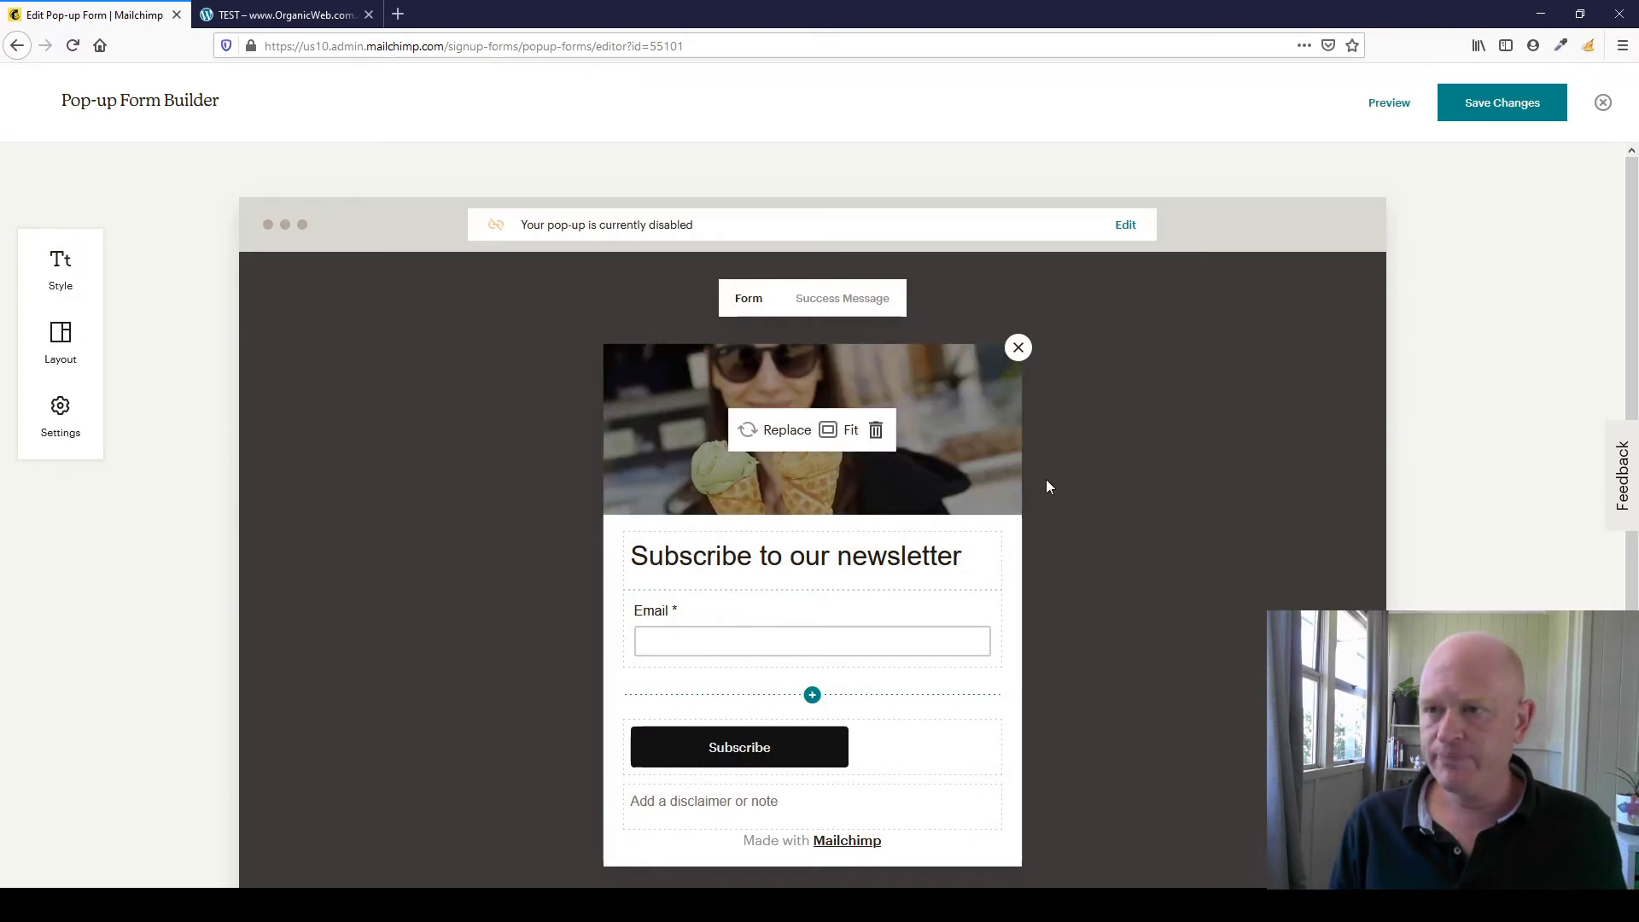
# Step: Review the pop-up heading and the Email field settings, leaving the Email description off
pyautogui.scroll(-2, 951, 469)
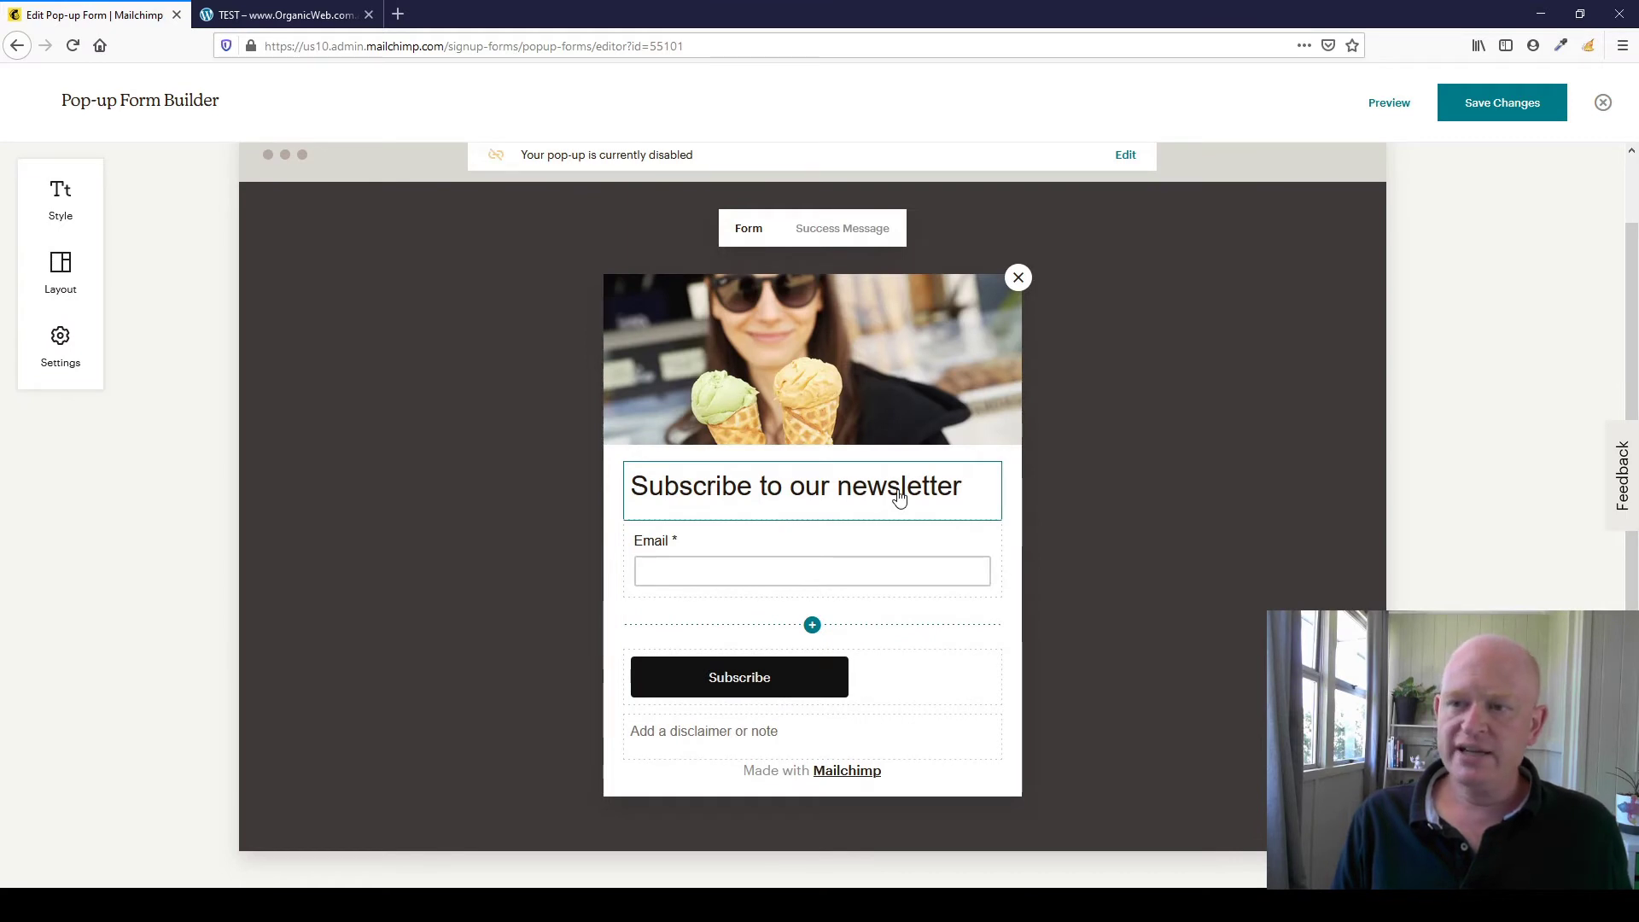
pyautogui.click(899, 495)
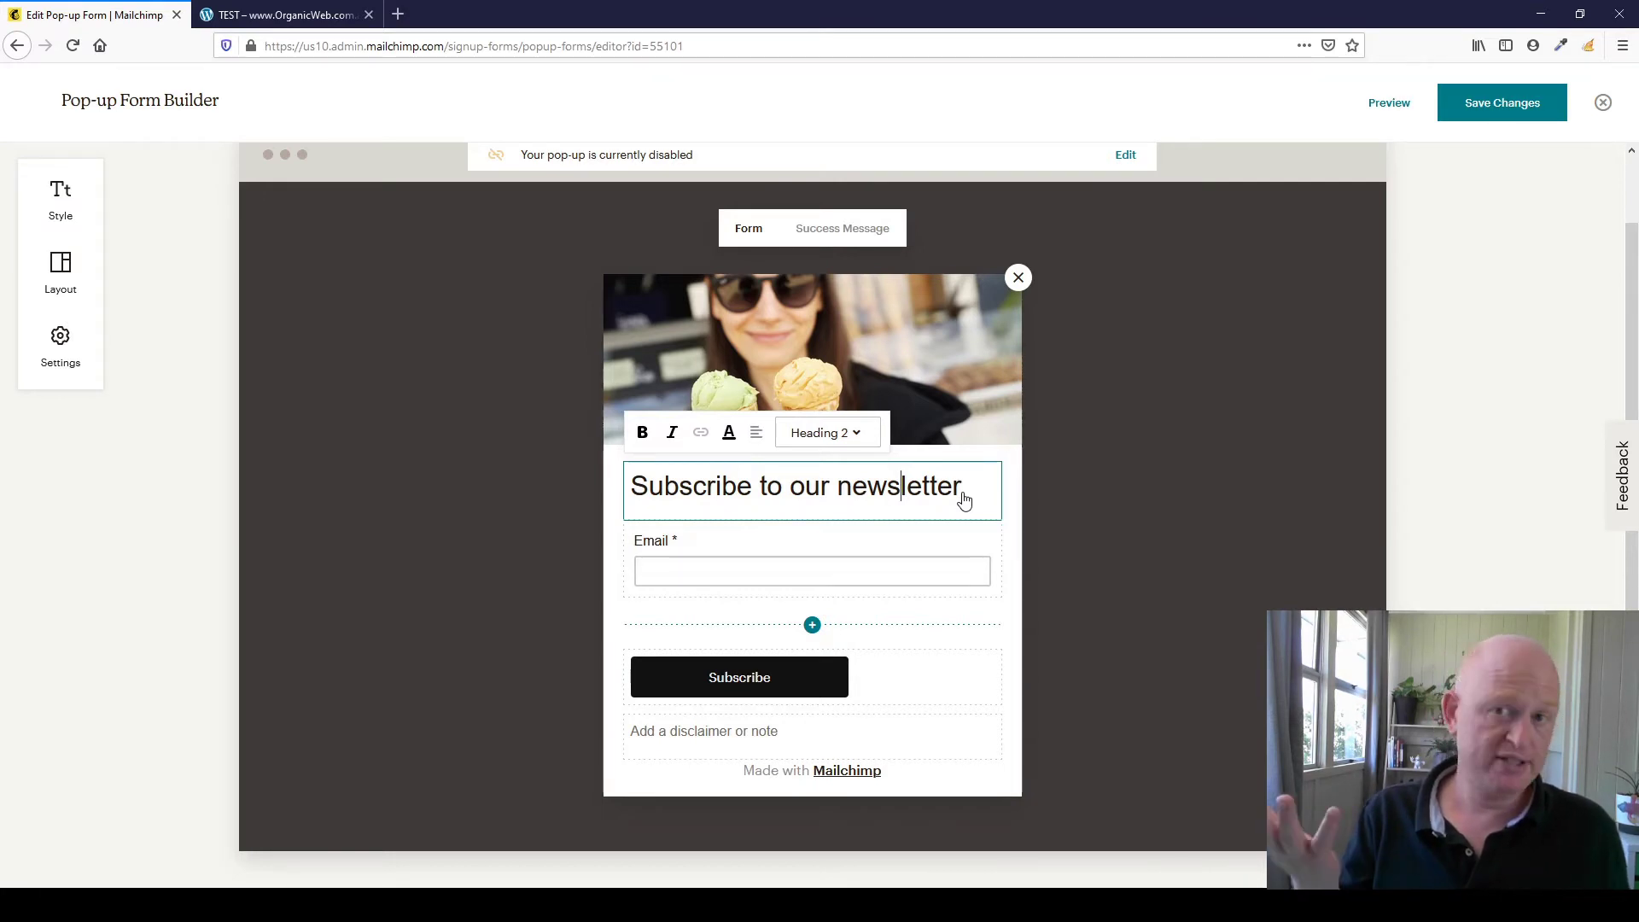
pyautogui.click(929, 545)
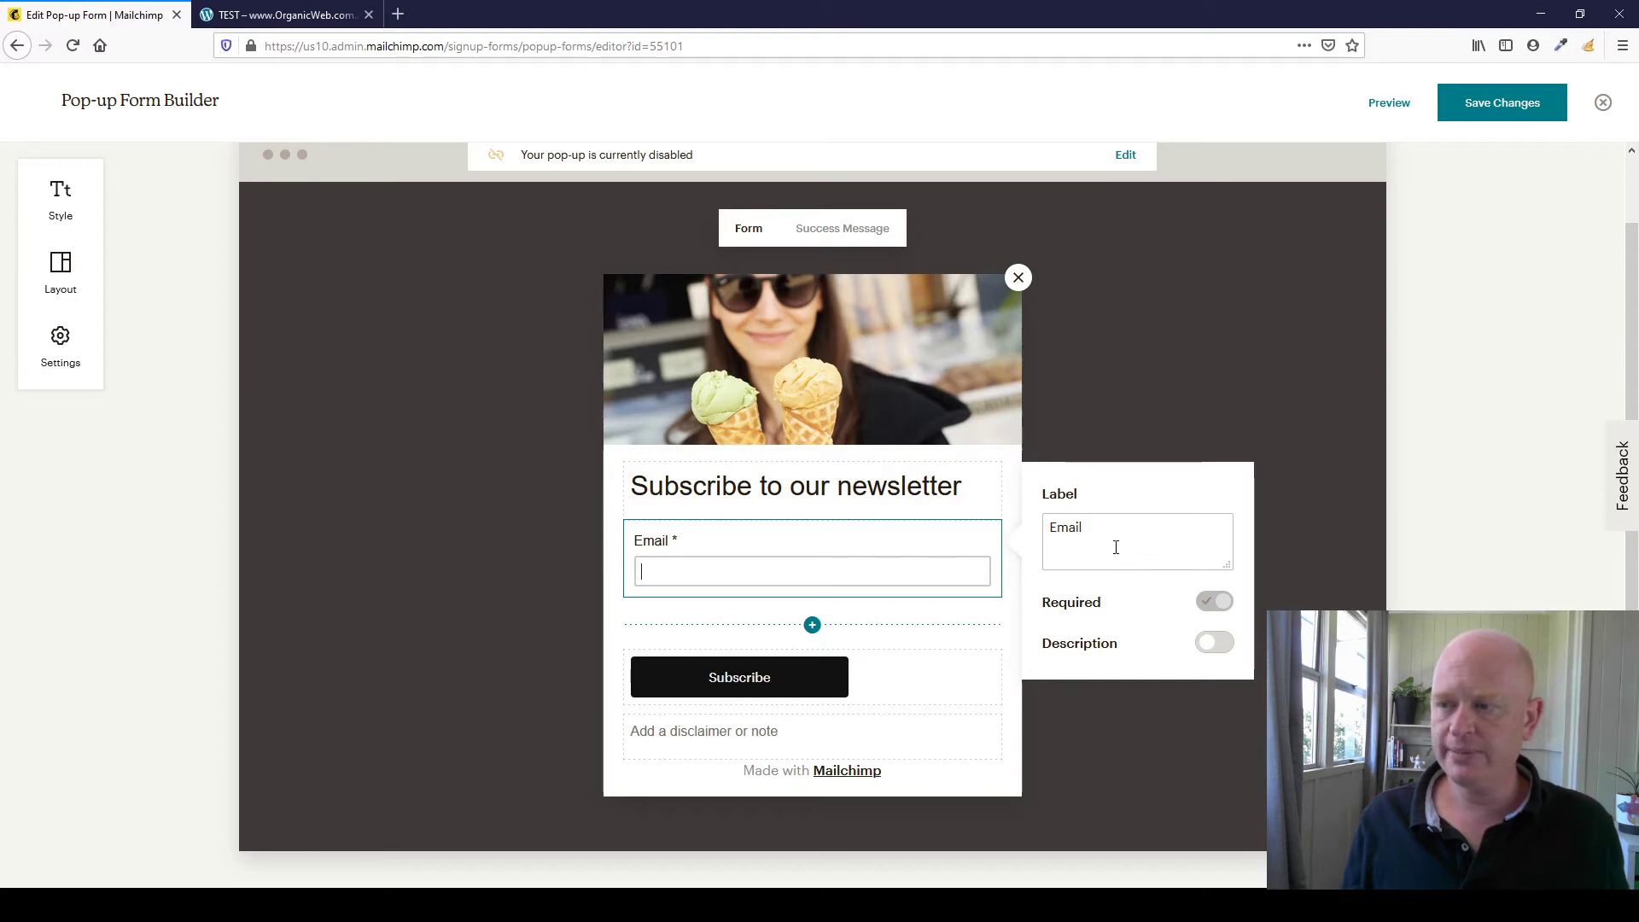
pyautogui.click(1220, 646)
pyautogui.click(1216, 646)
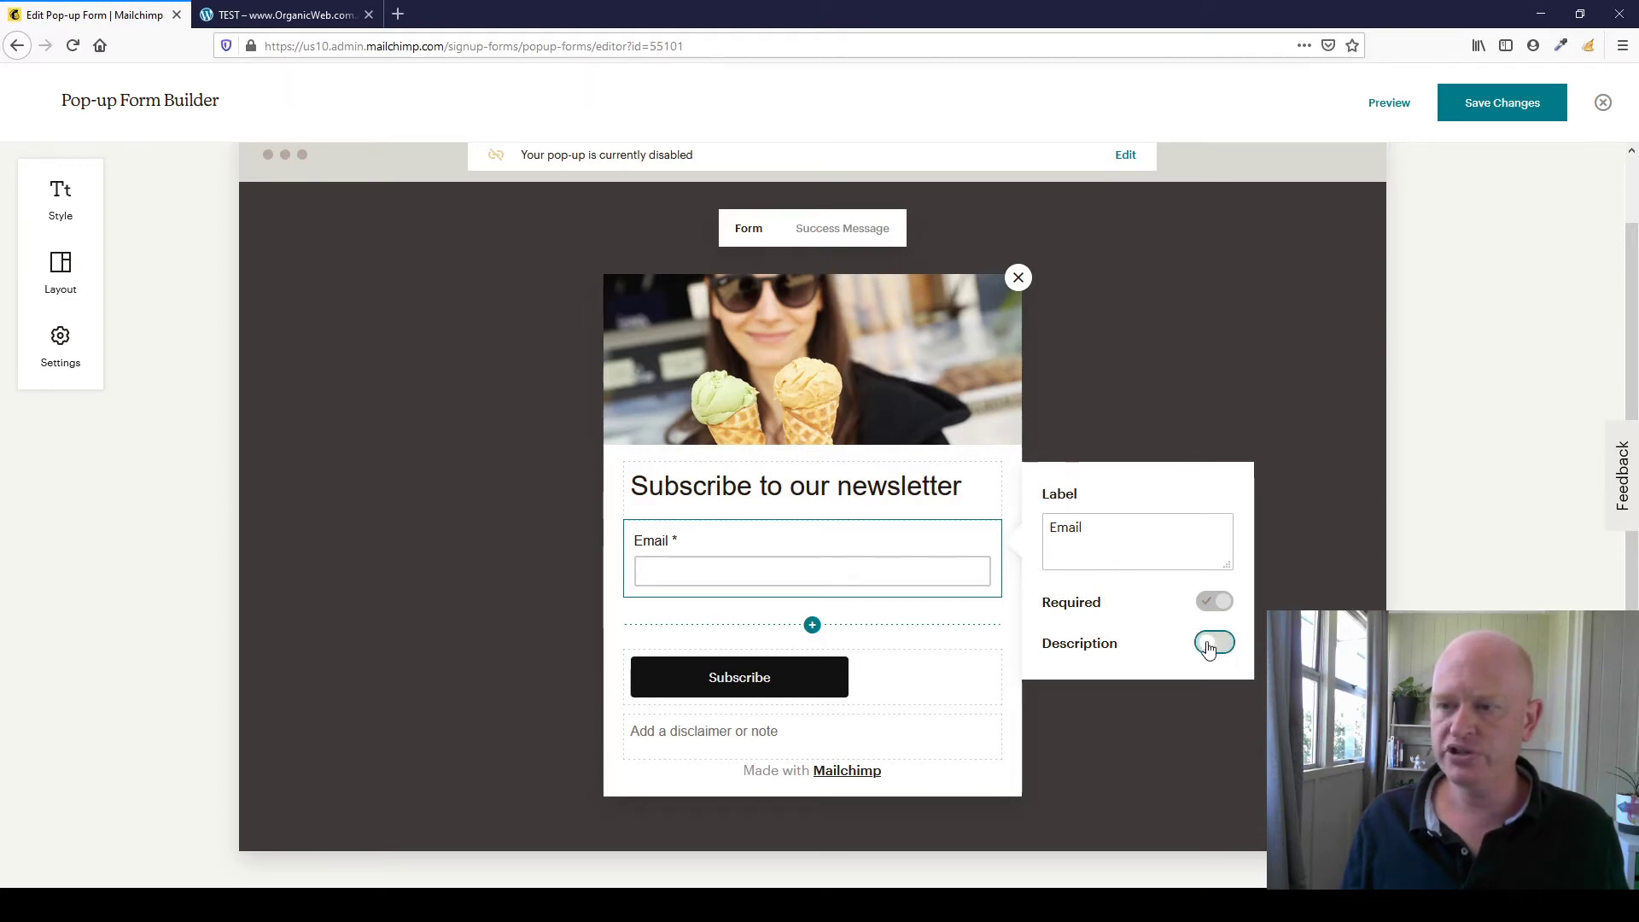
# Step: Add a First Name merge field beneath Email and review its settings
pyautogui.click(814, 624)
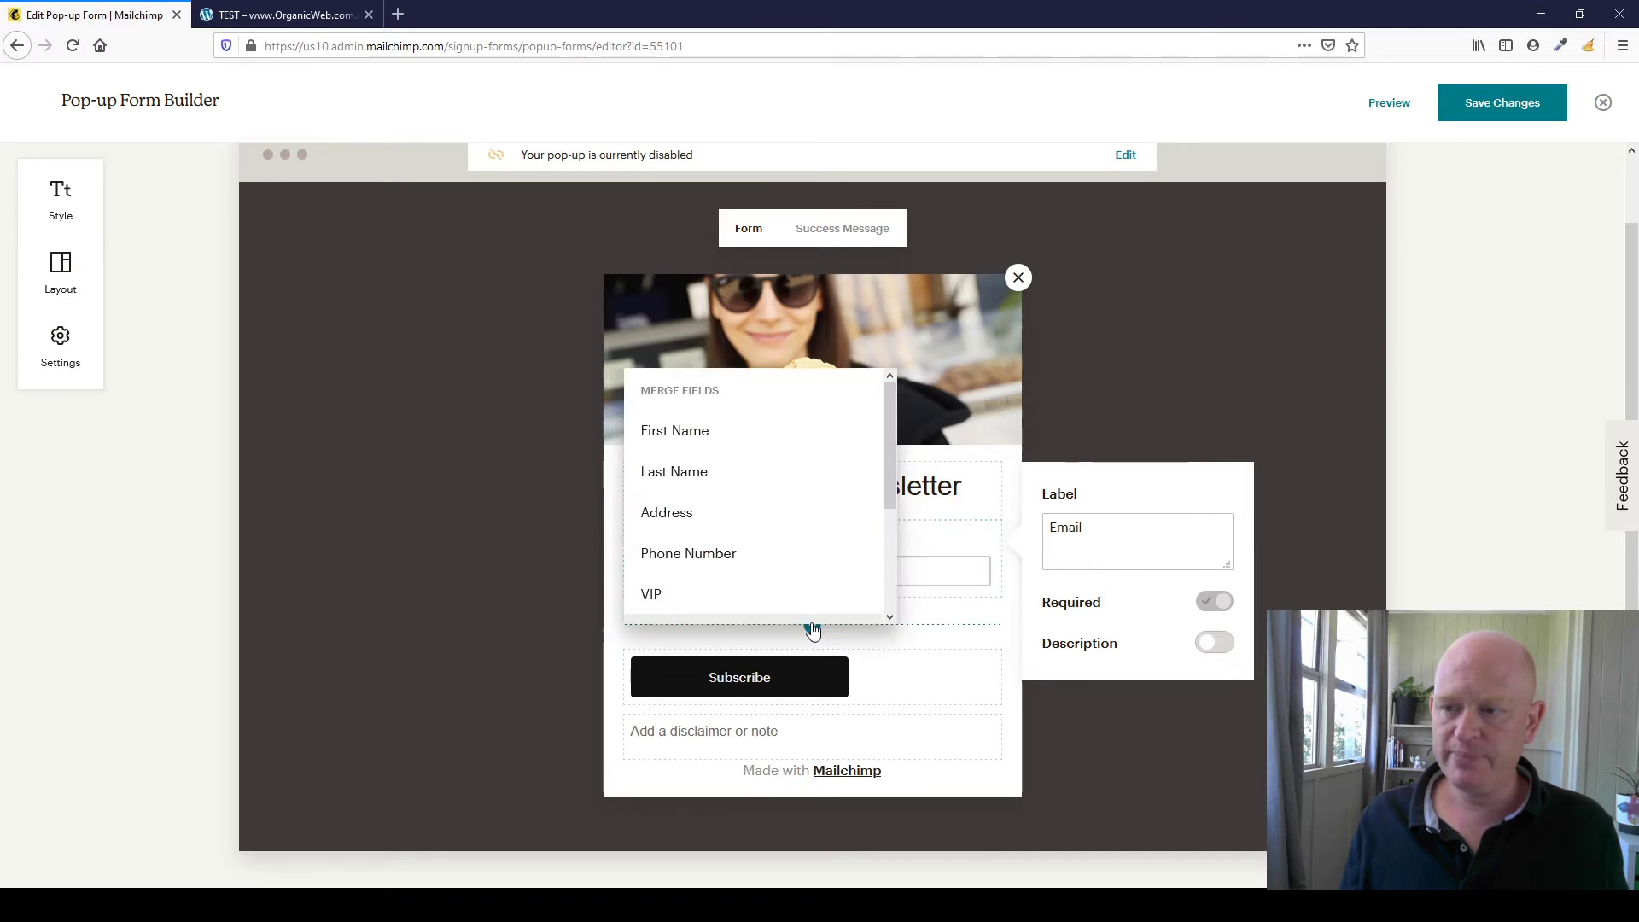
pyautogui.click(750, 440)
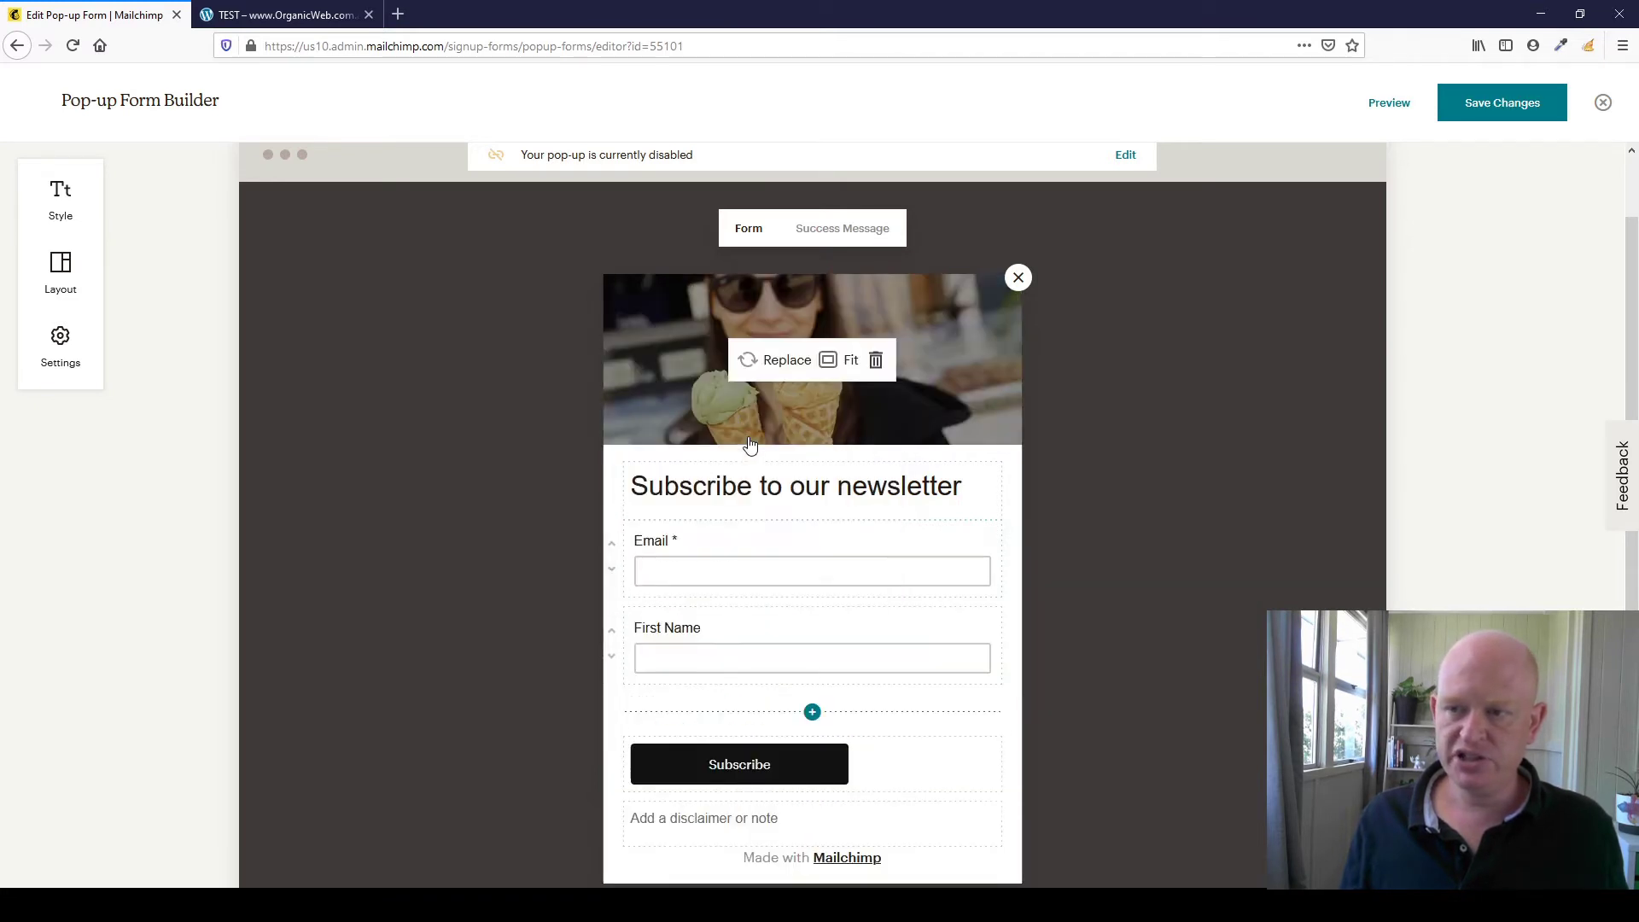
pyautogui.click(845, 644)
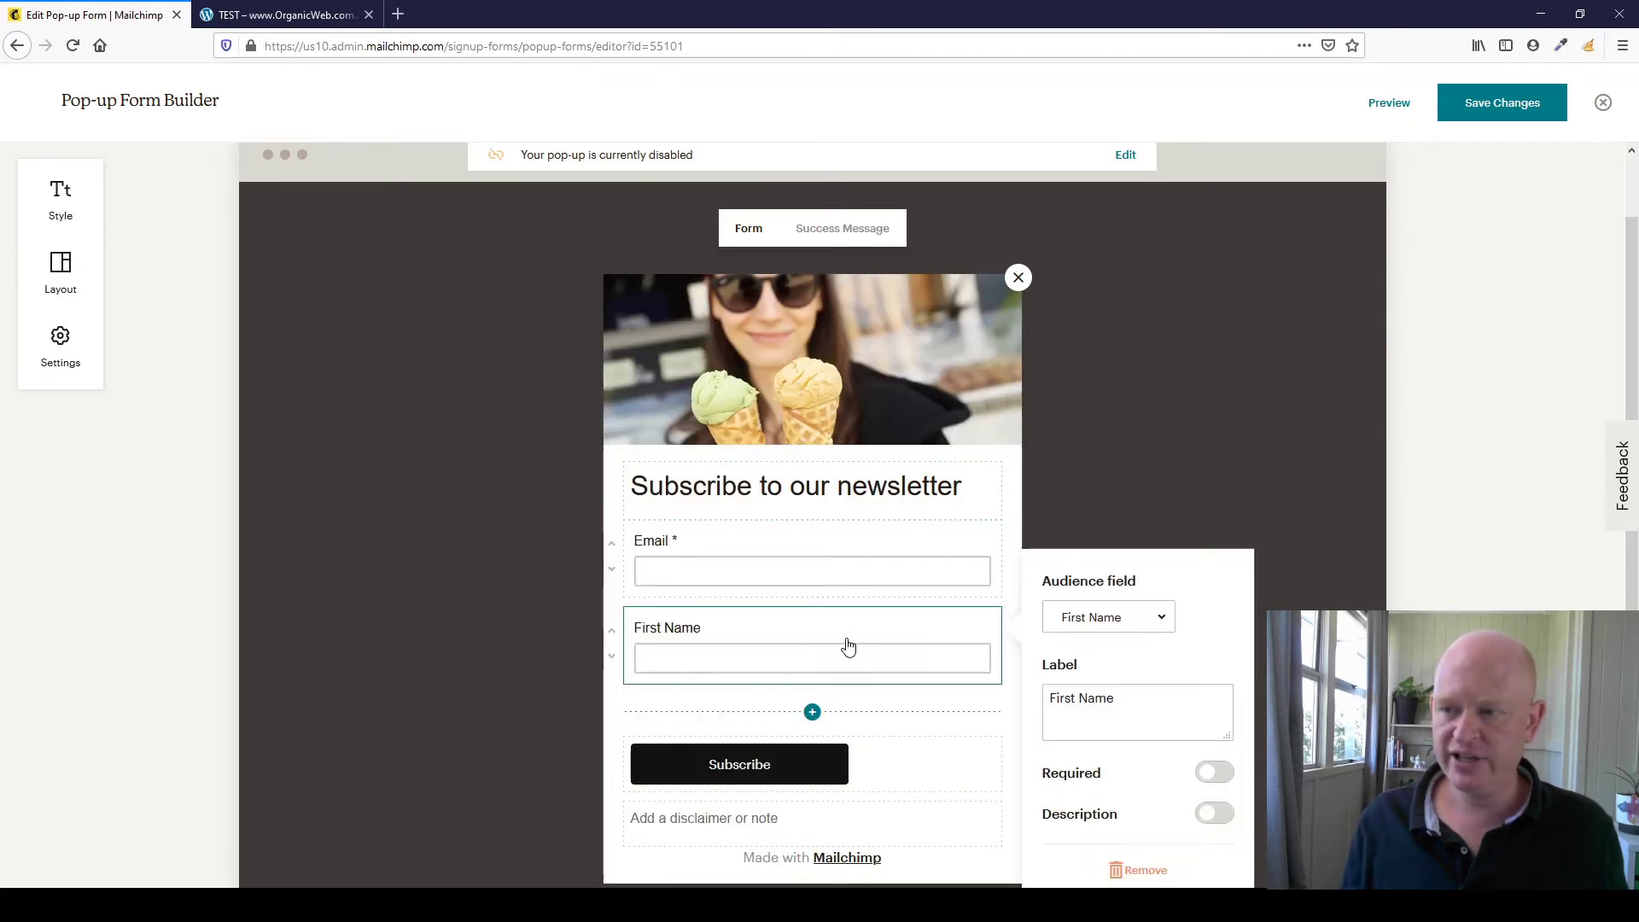
pyautogui.scroll(-2, 1128, 630)
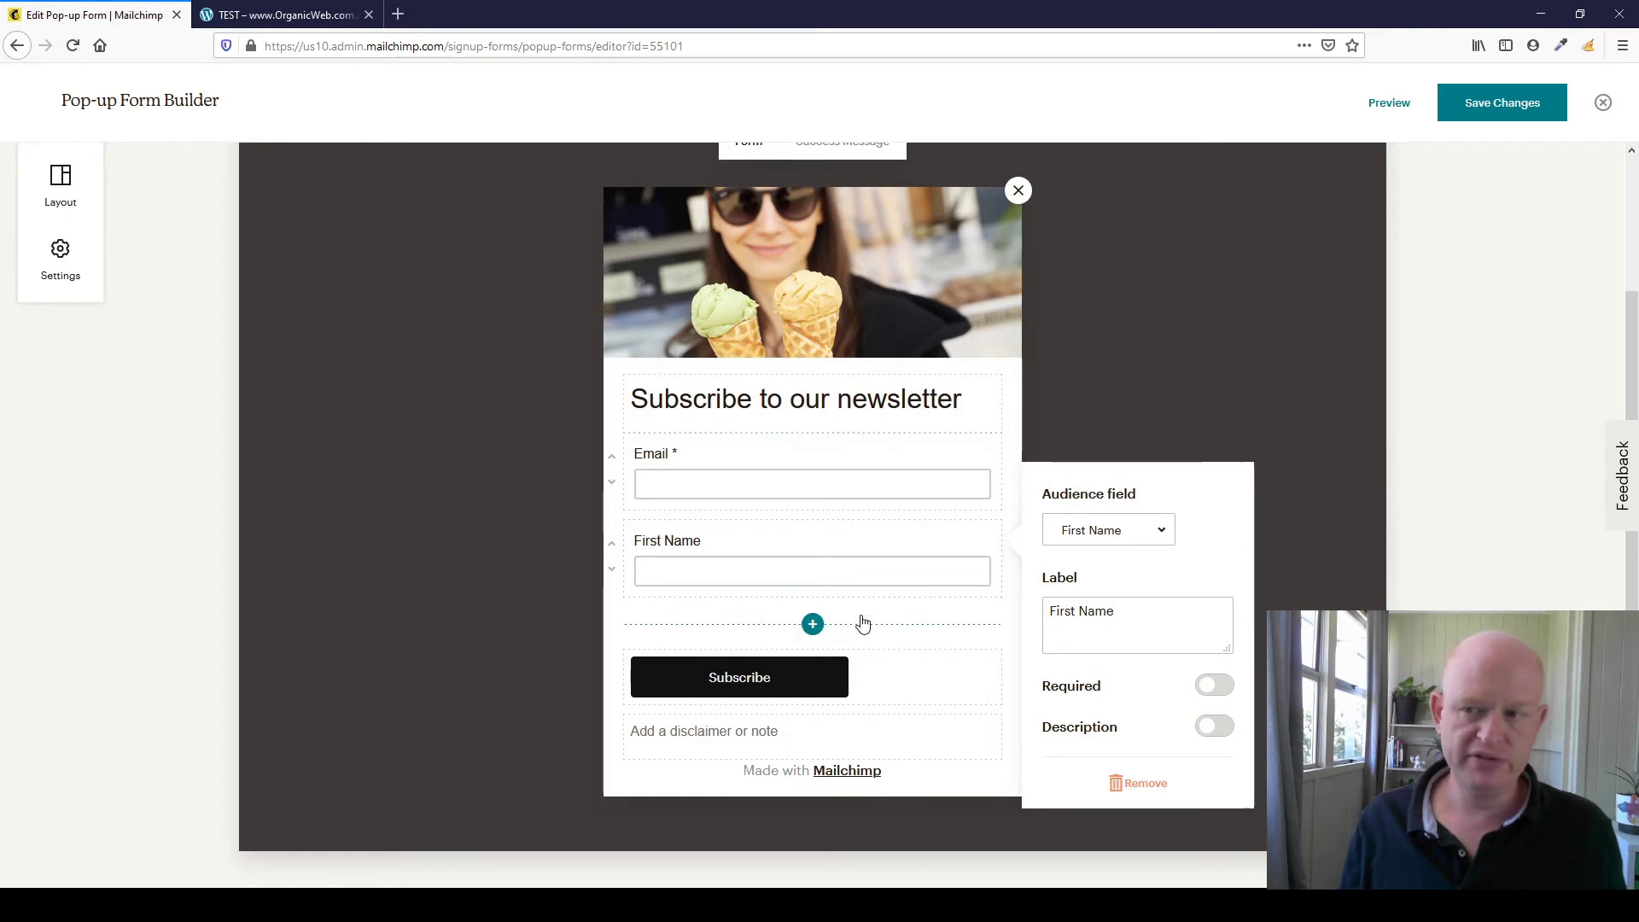
pyautogui.click(911, 676)
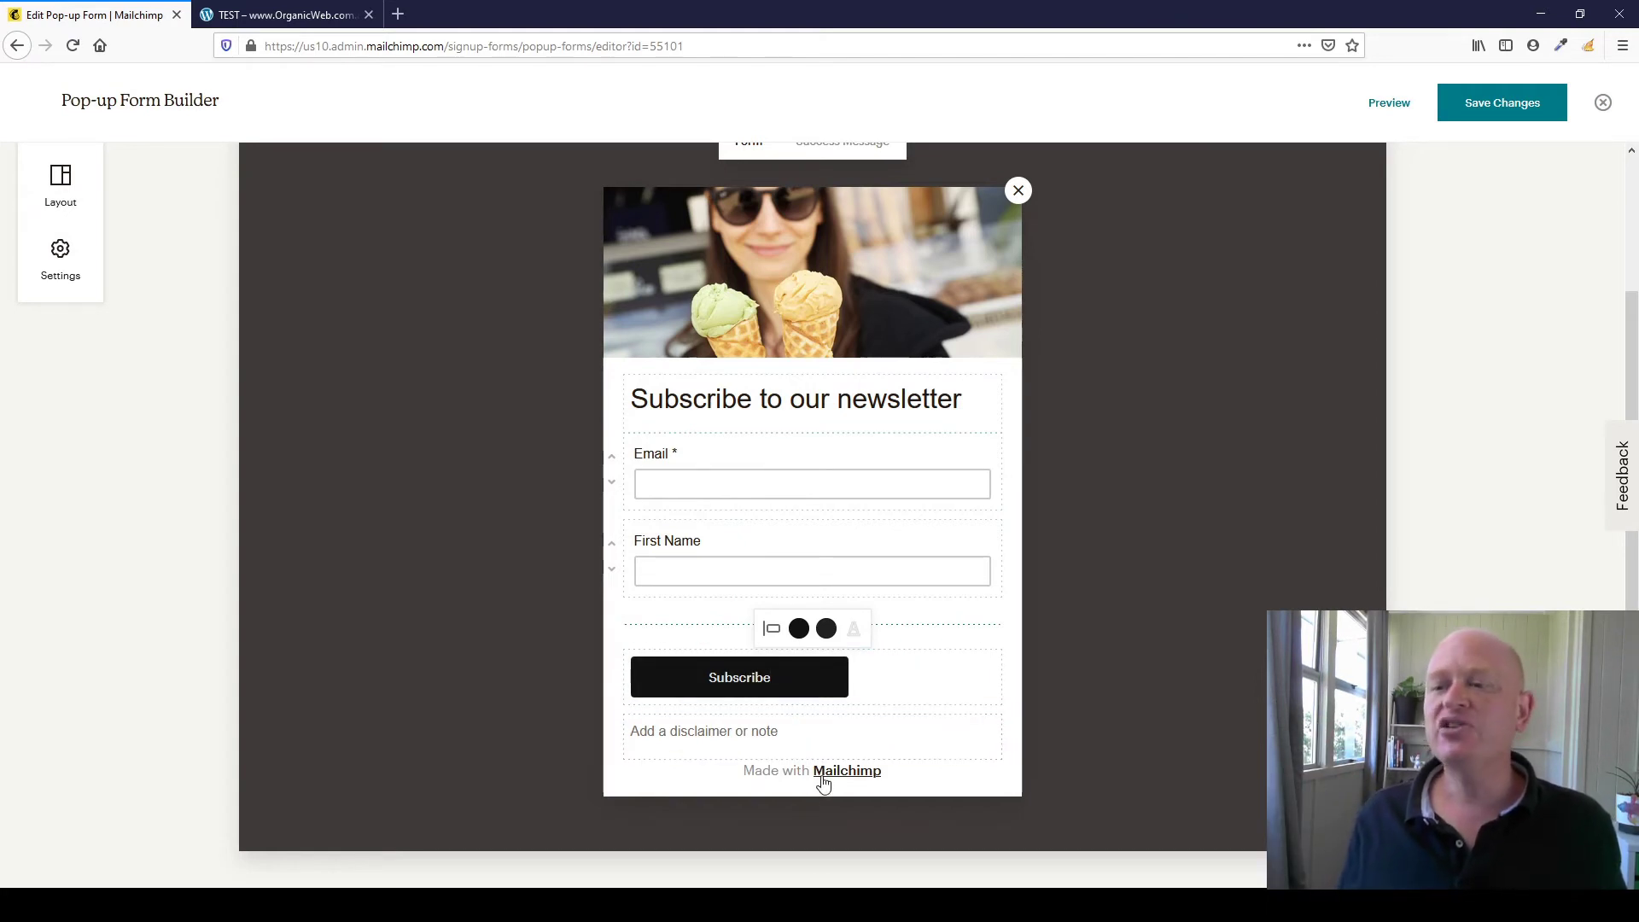
pyautogui.click(56, 280)
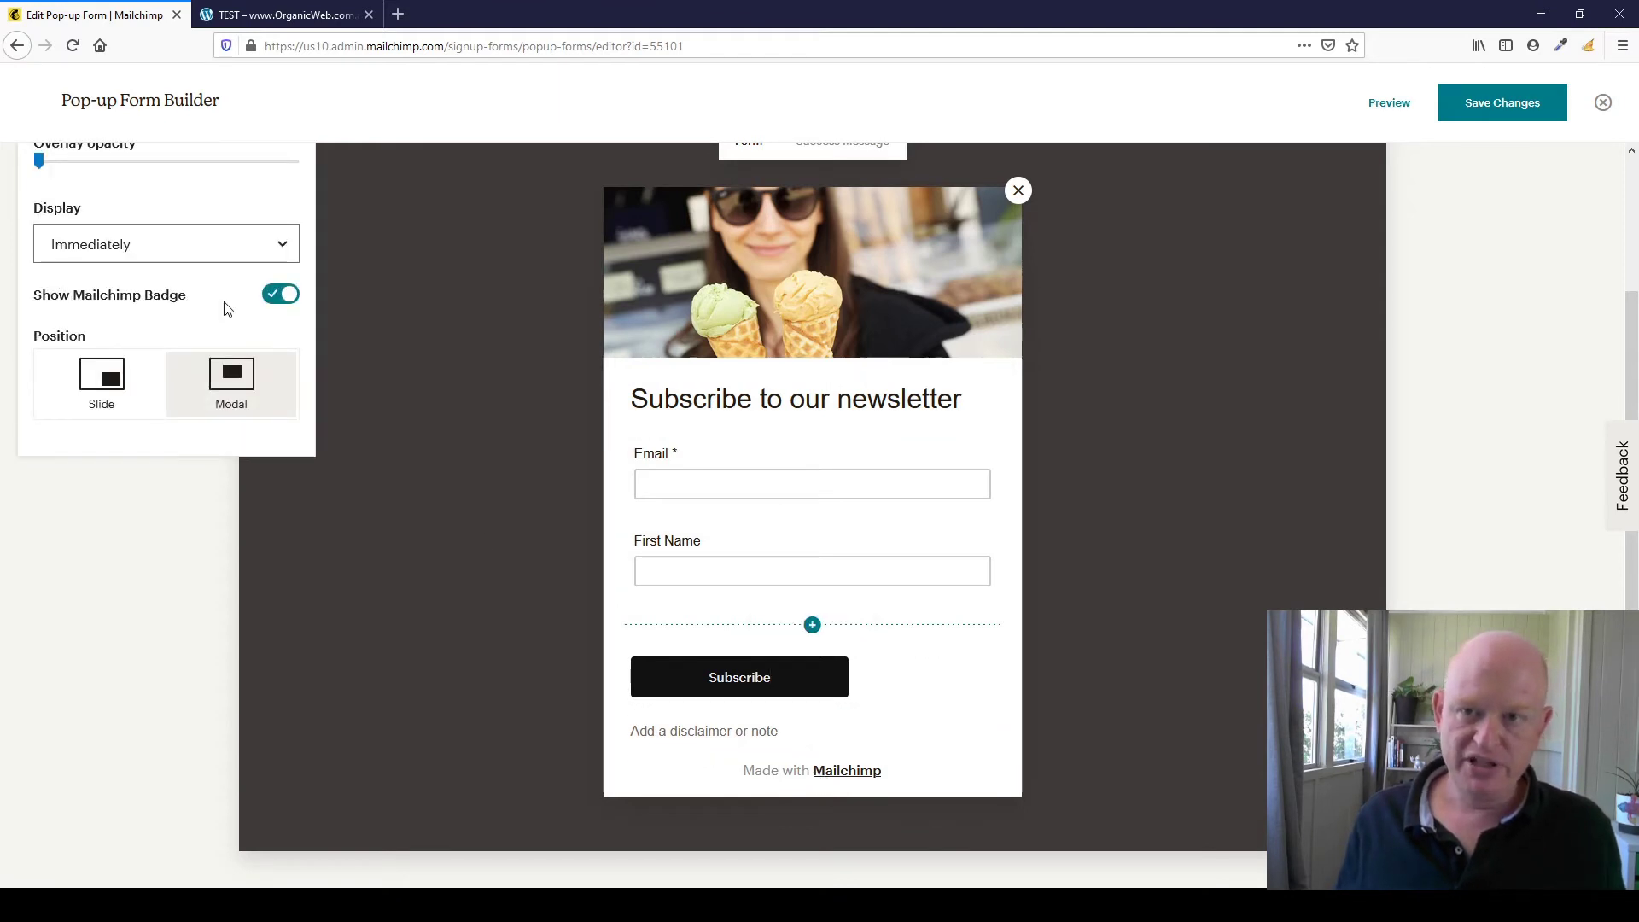
pyautogui.click(285, 296)
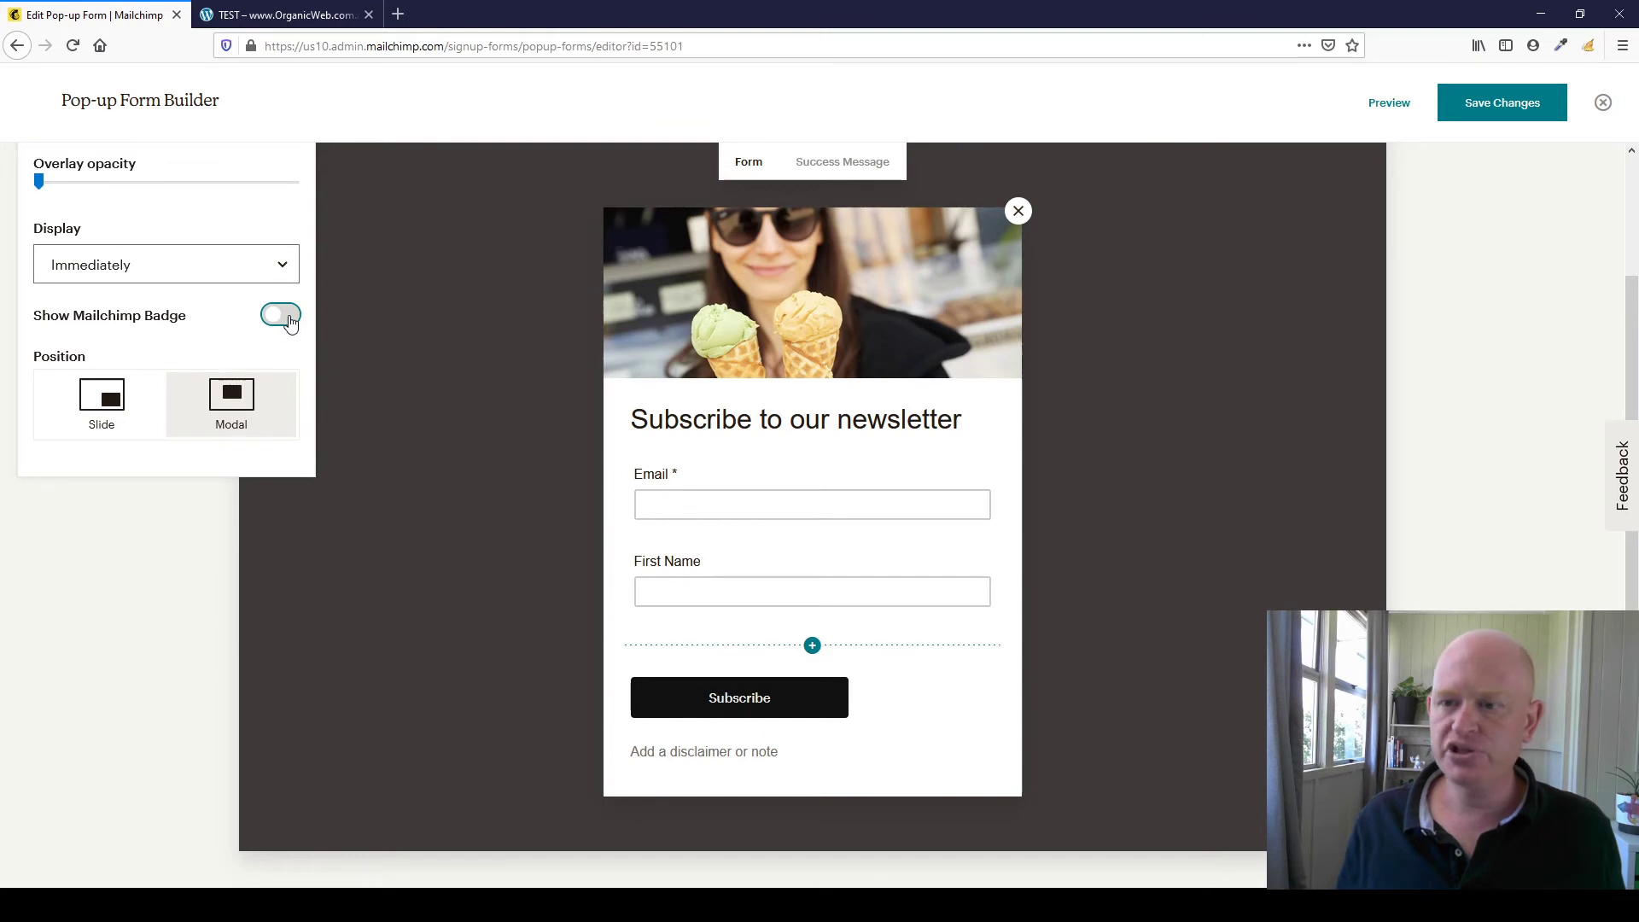
pyautogui.click(289, 317)
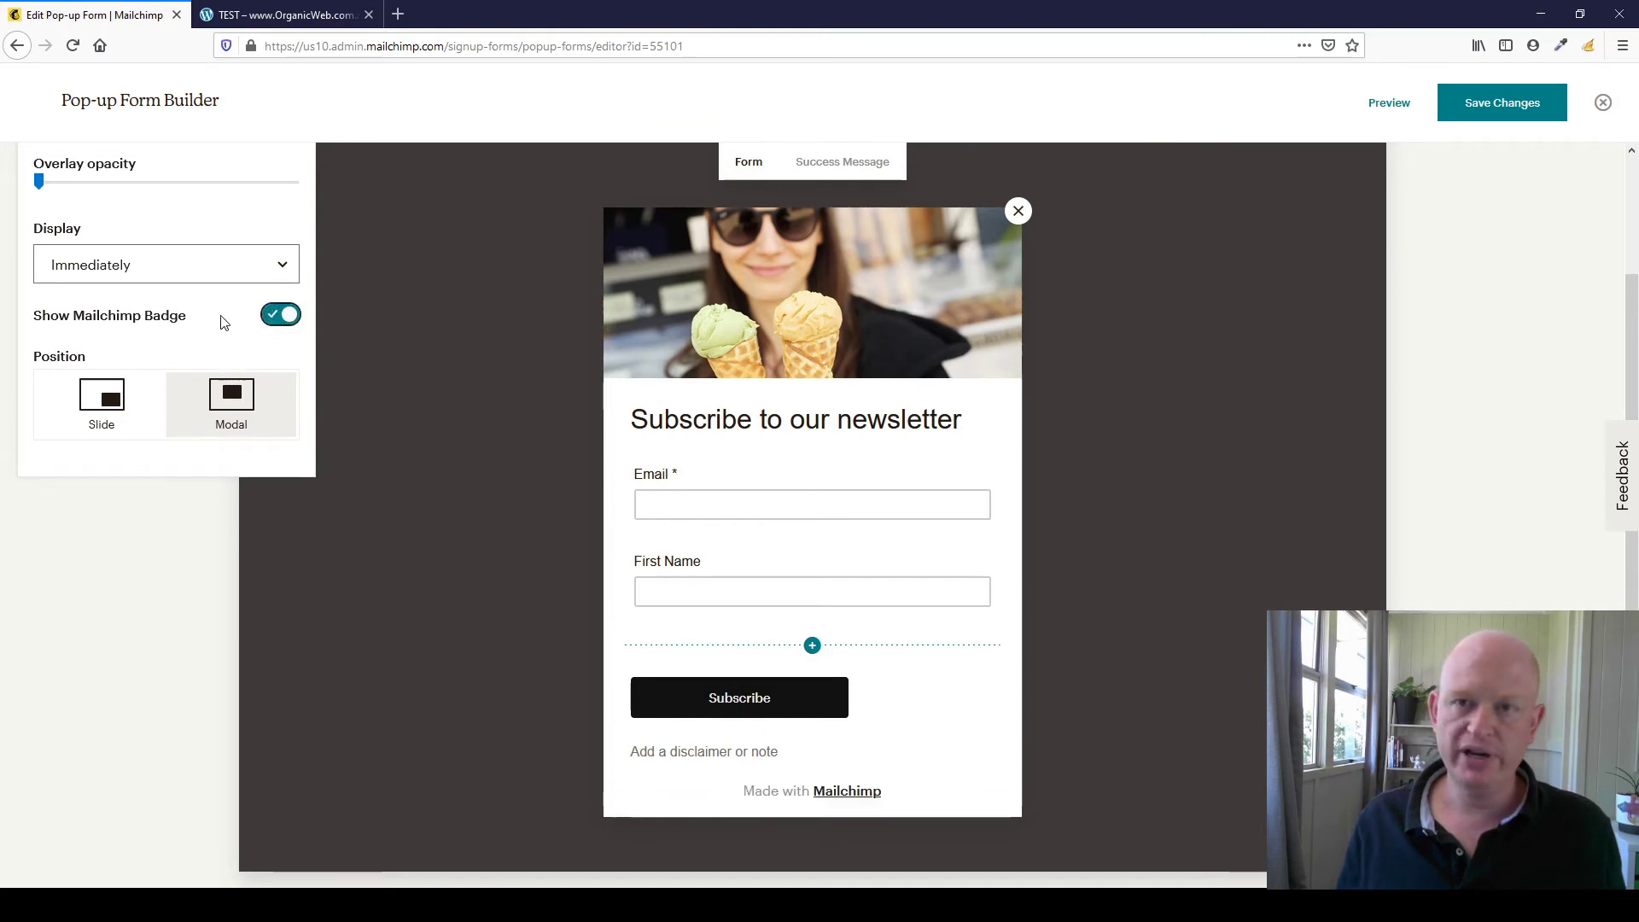
pyautogui.click(152, 556)
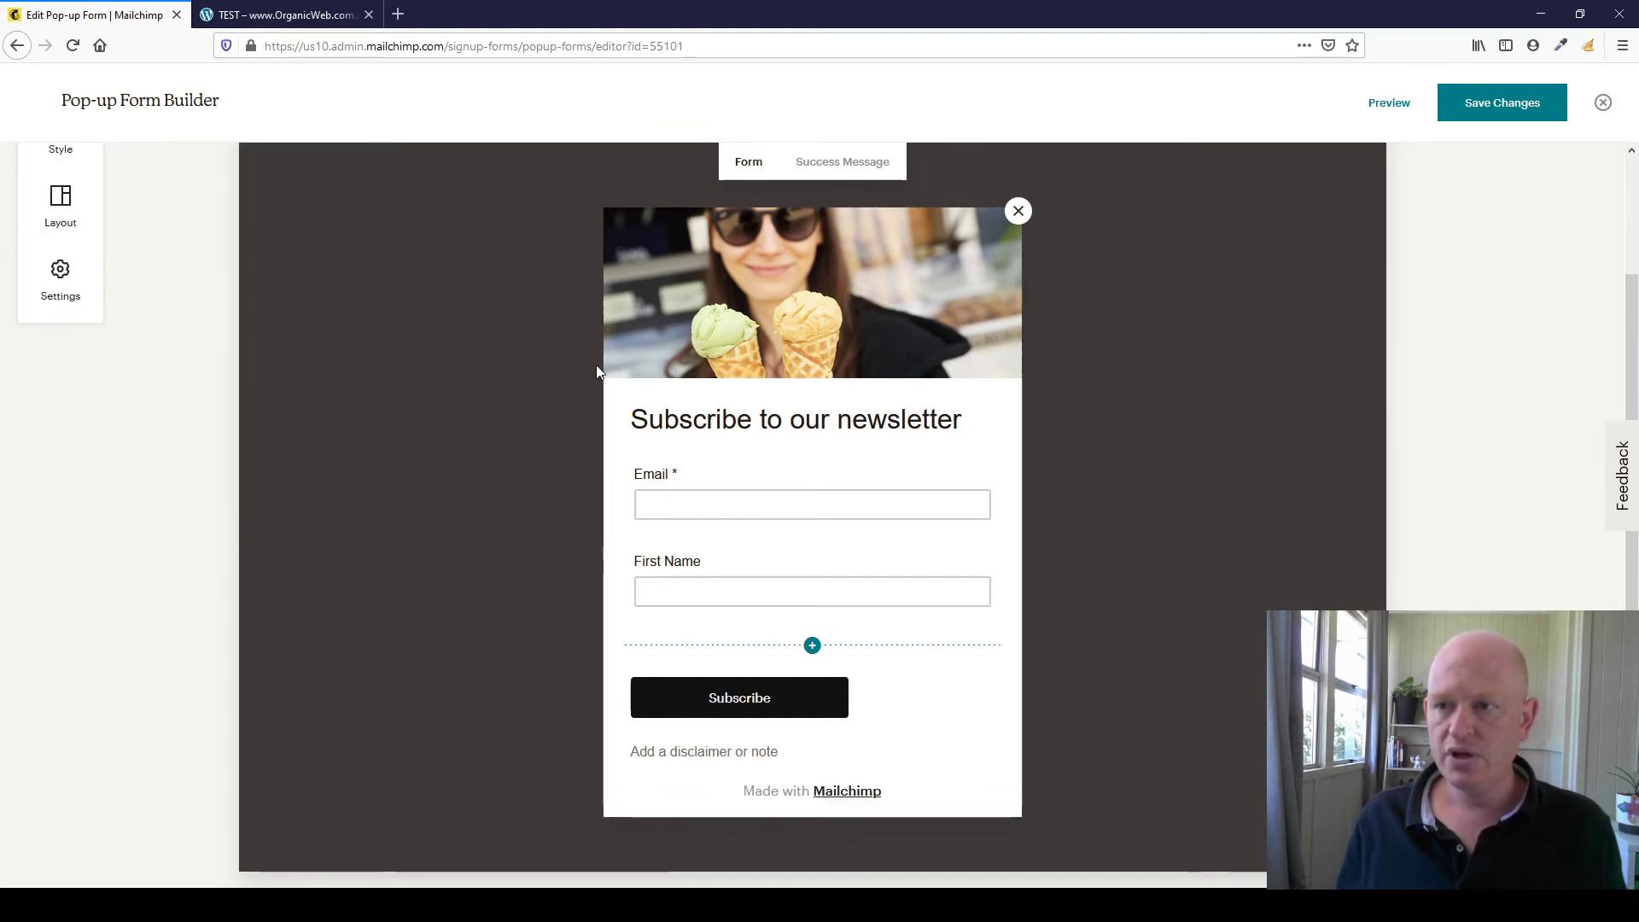
pyautogui.scroll(2, 768, 367)
pyautogui.scroll(-2, 821, 424)
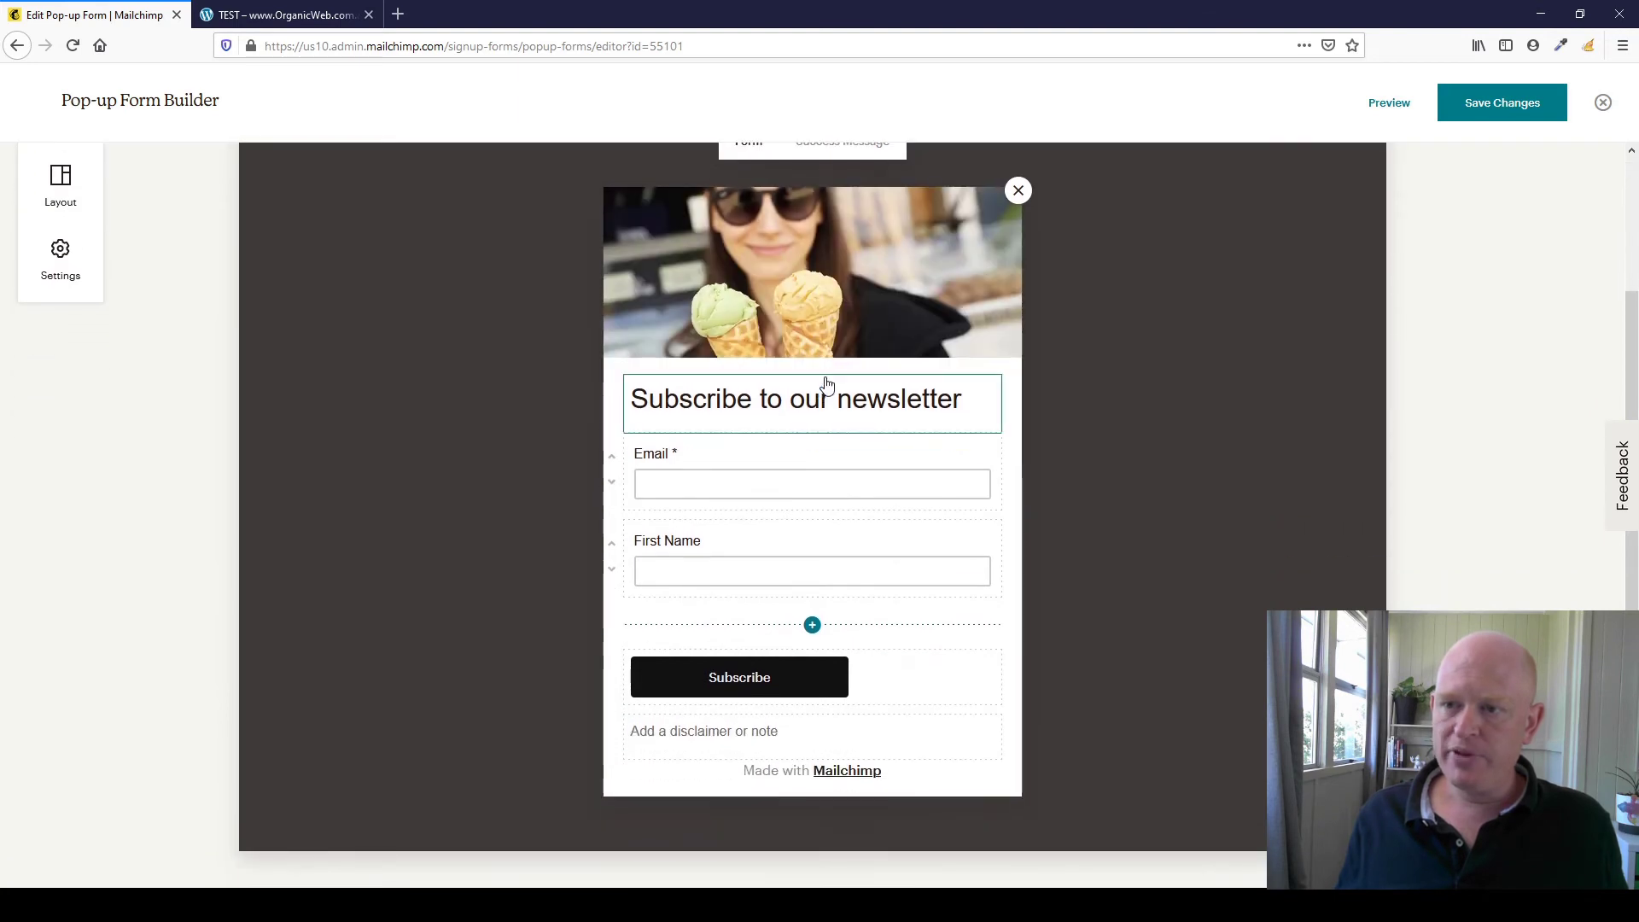
pyautogui.scroll(2, 828, 359)
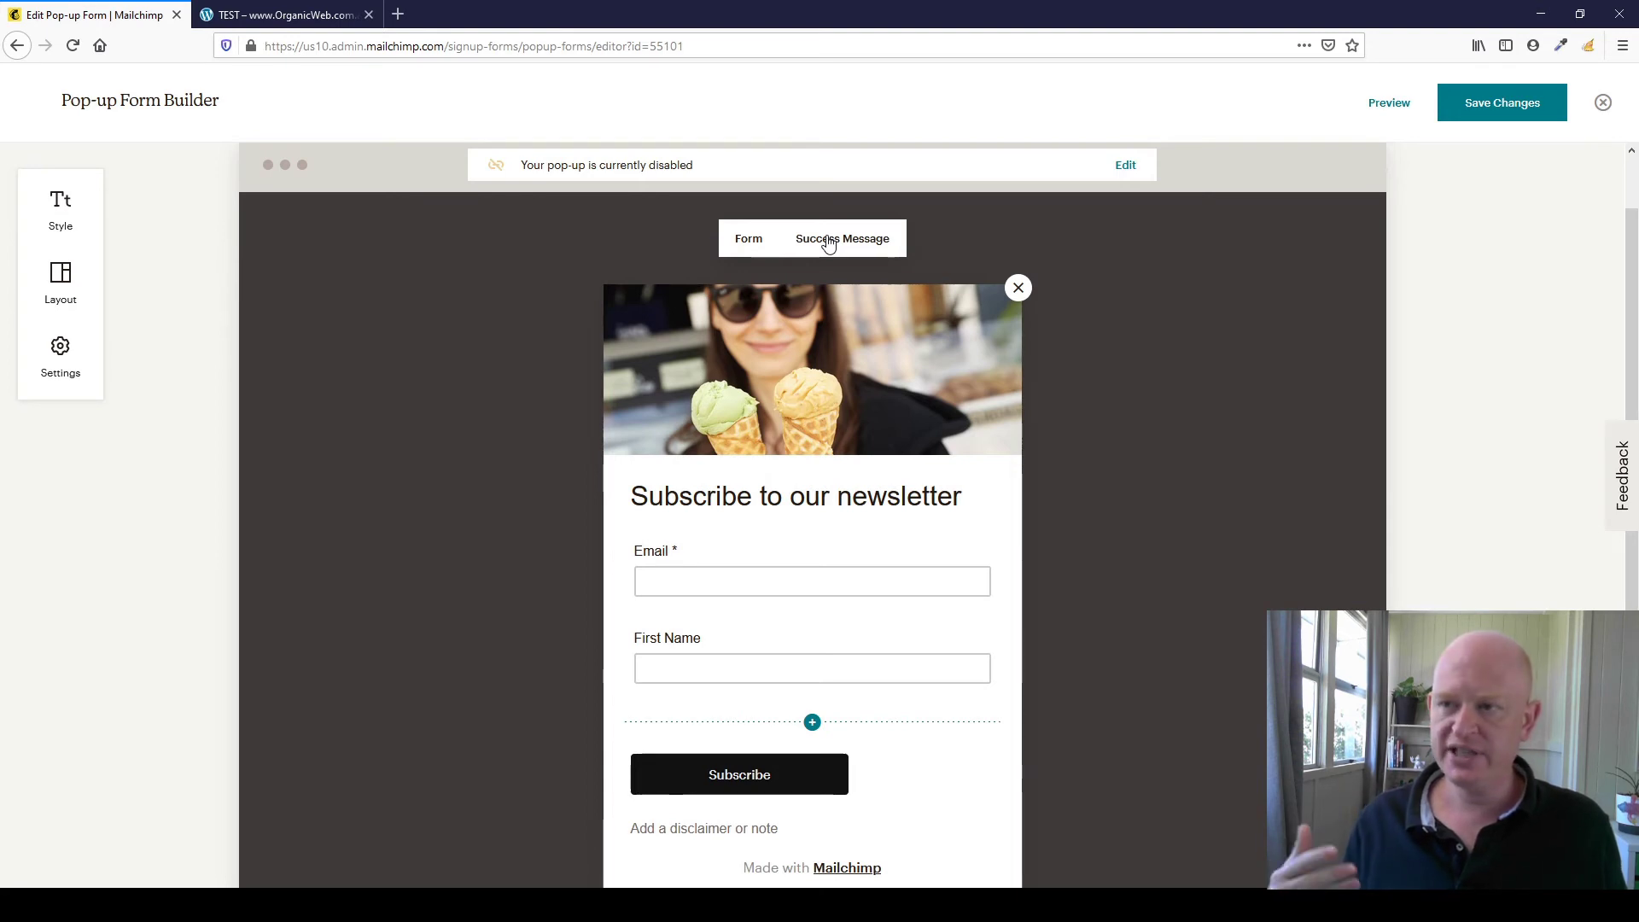
# Step: Show the Success Message view and select its 'Thanks for subscribing!' heading
pyautogui.click(826, 240)
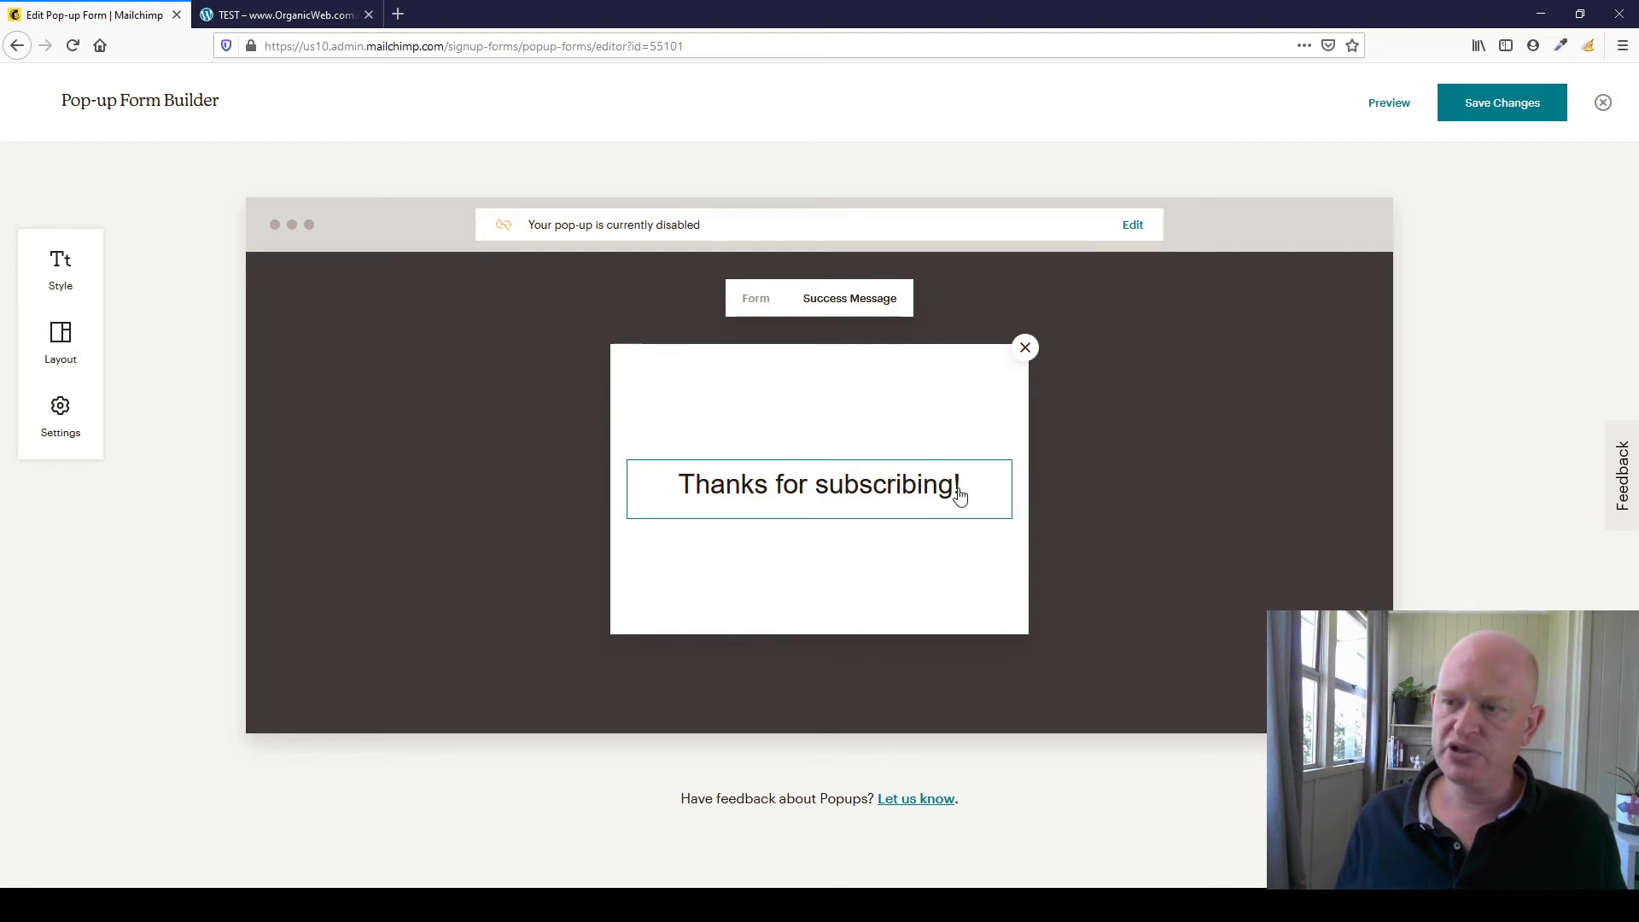
pyautogui.click(988, 496)
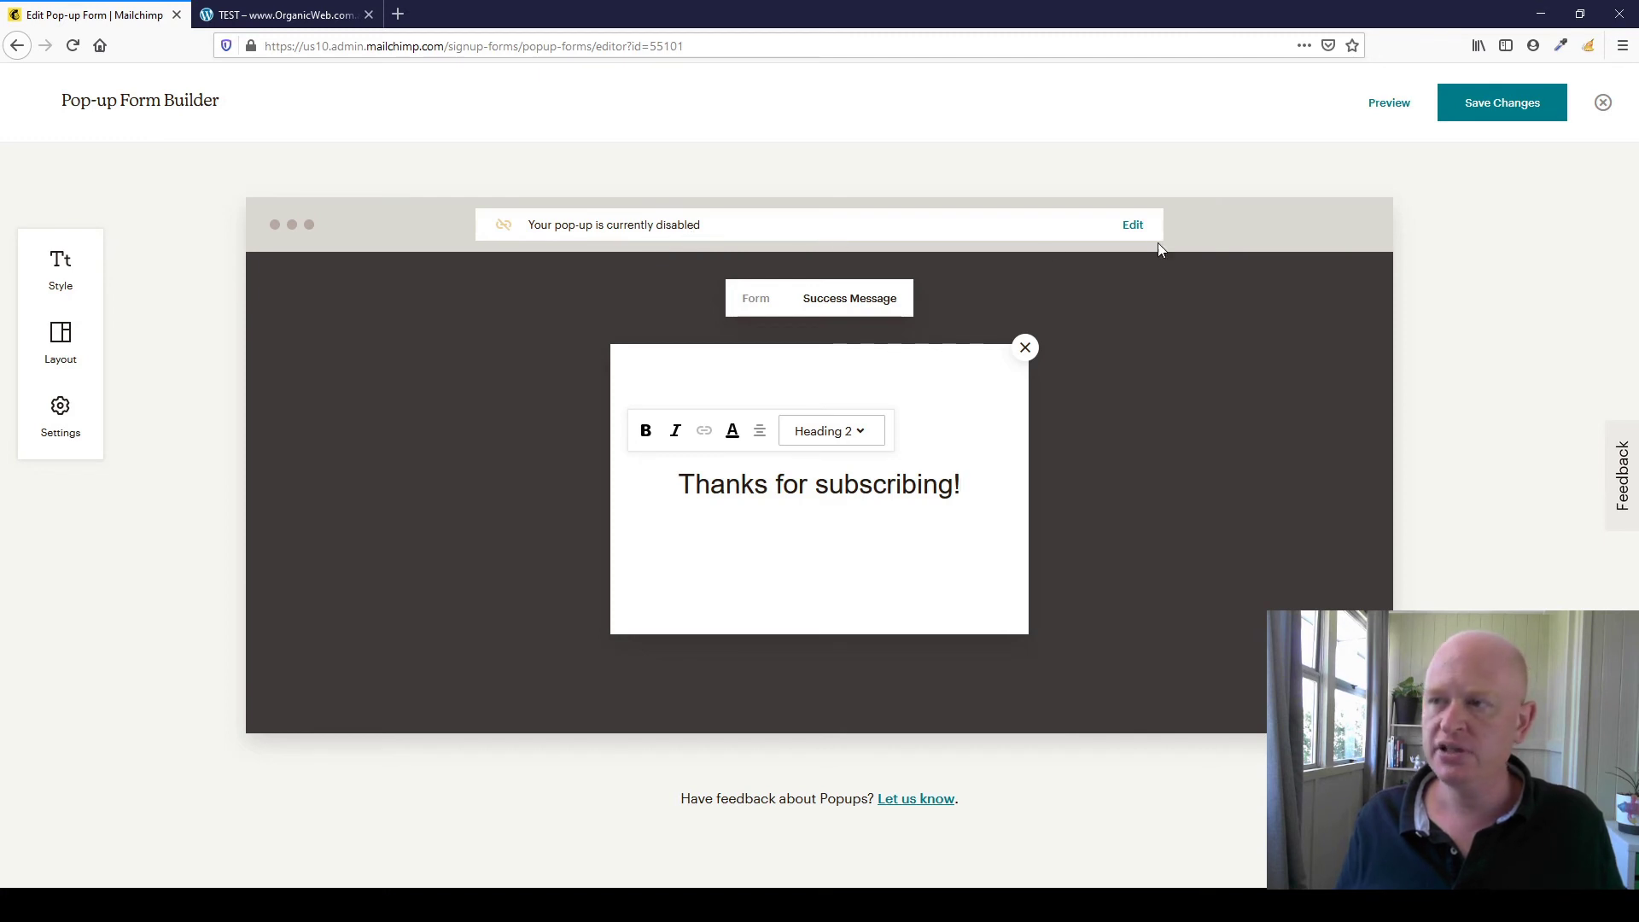
# Step: Enable the pop-up for the TEST site and confirm Save & Publish
pyautogui.click(1135, 226)
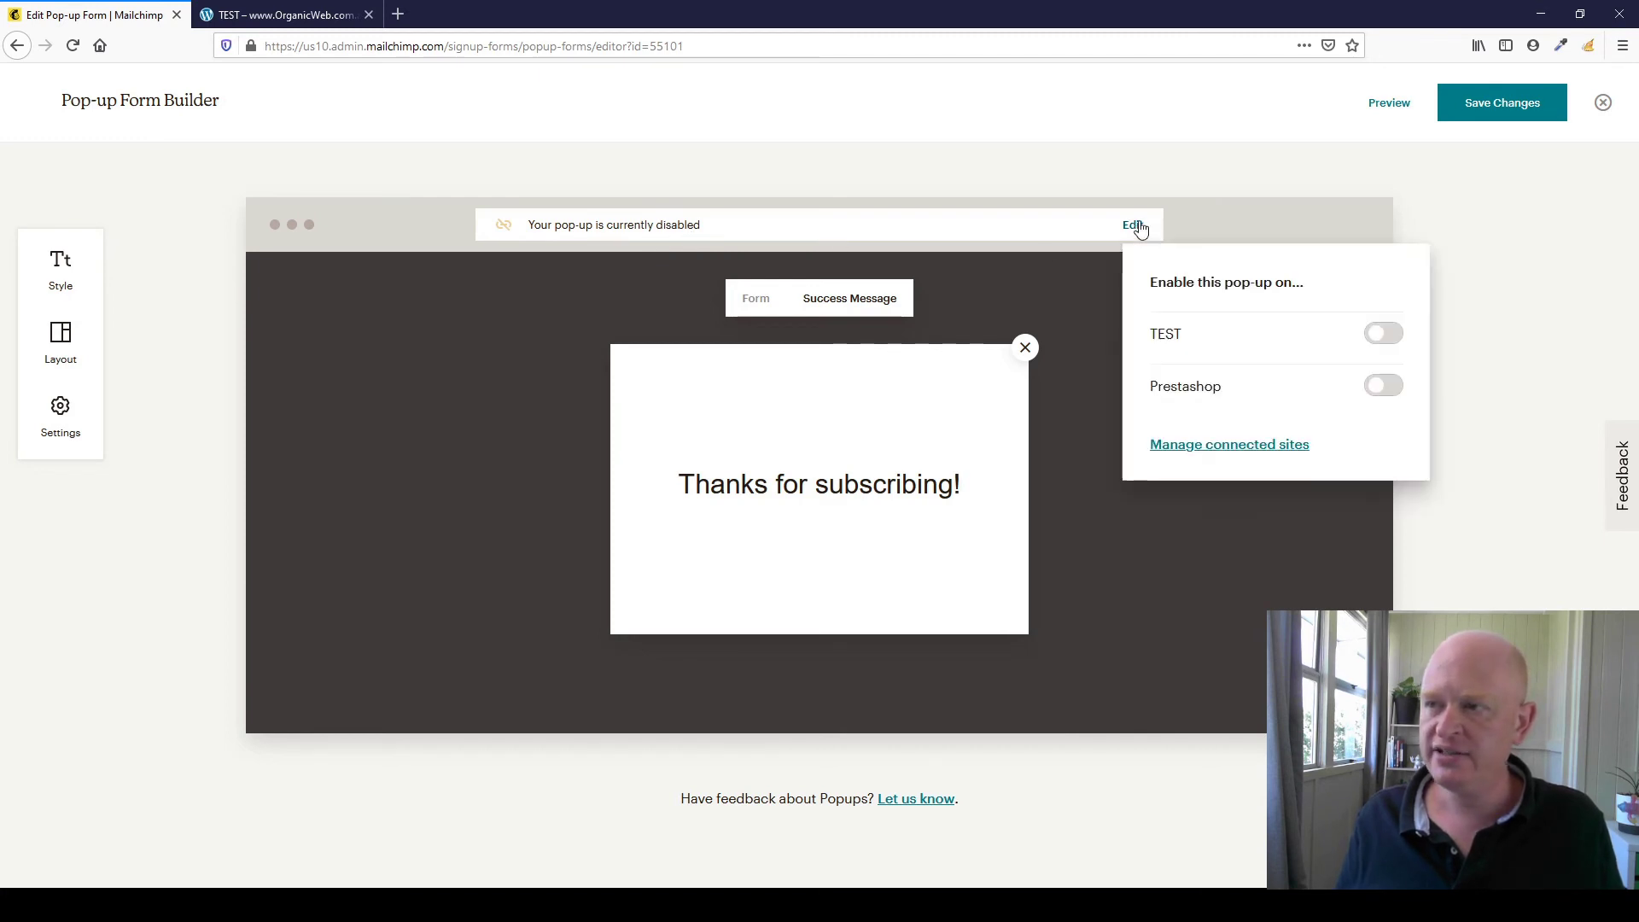
pyautogui.click(1392, 334)
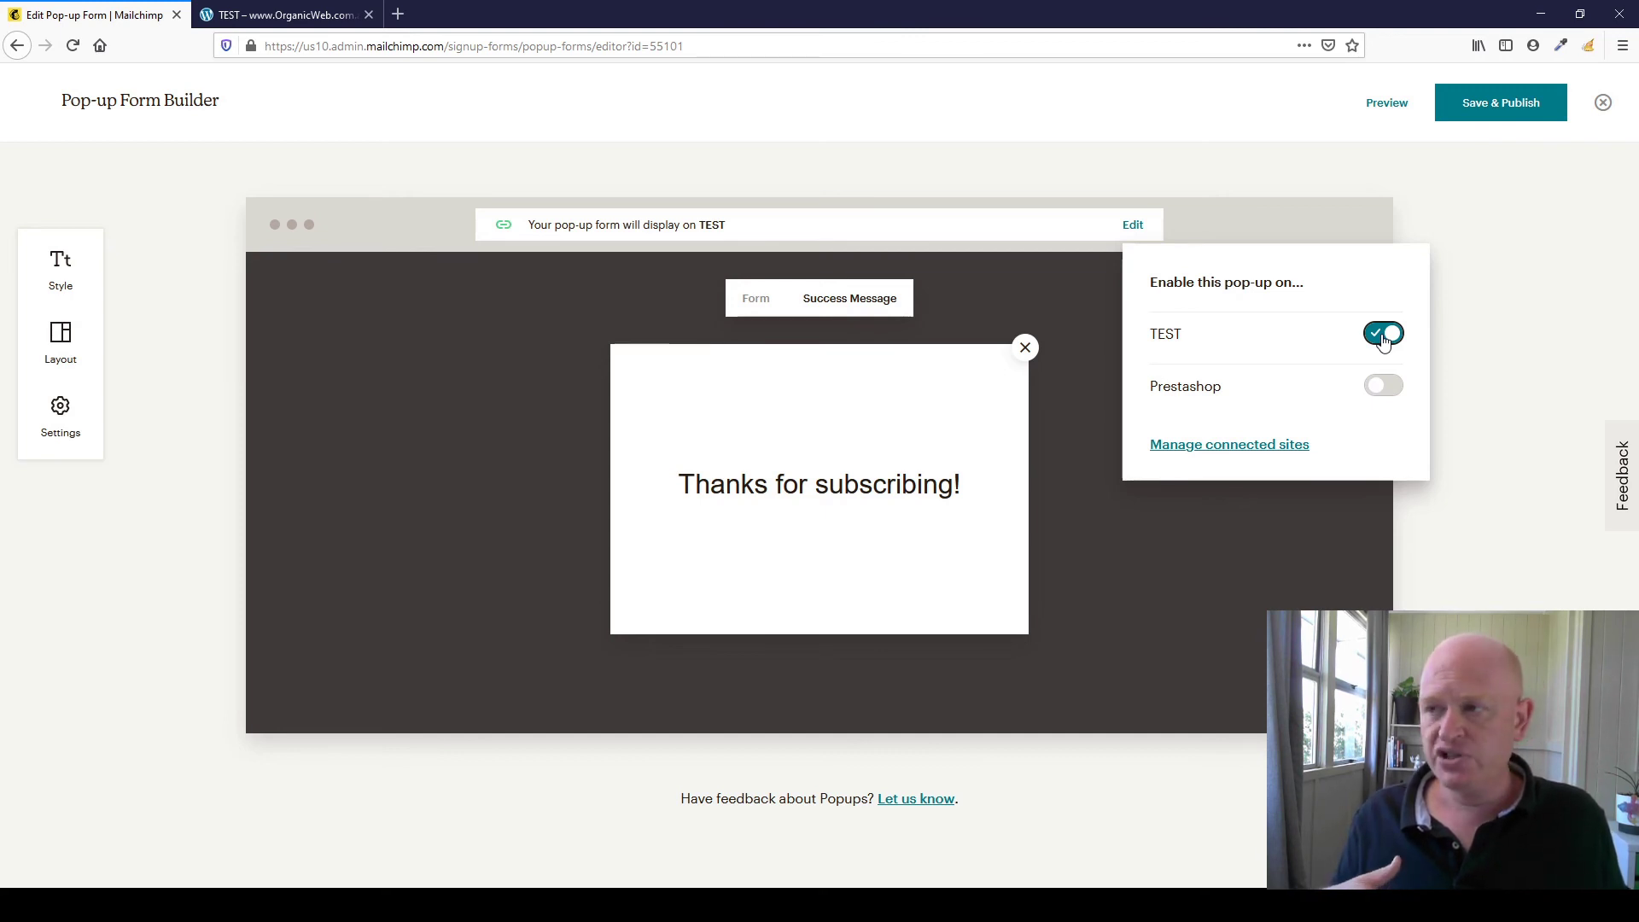
pyautogui.click(1505, 104)
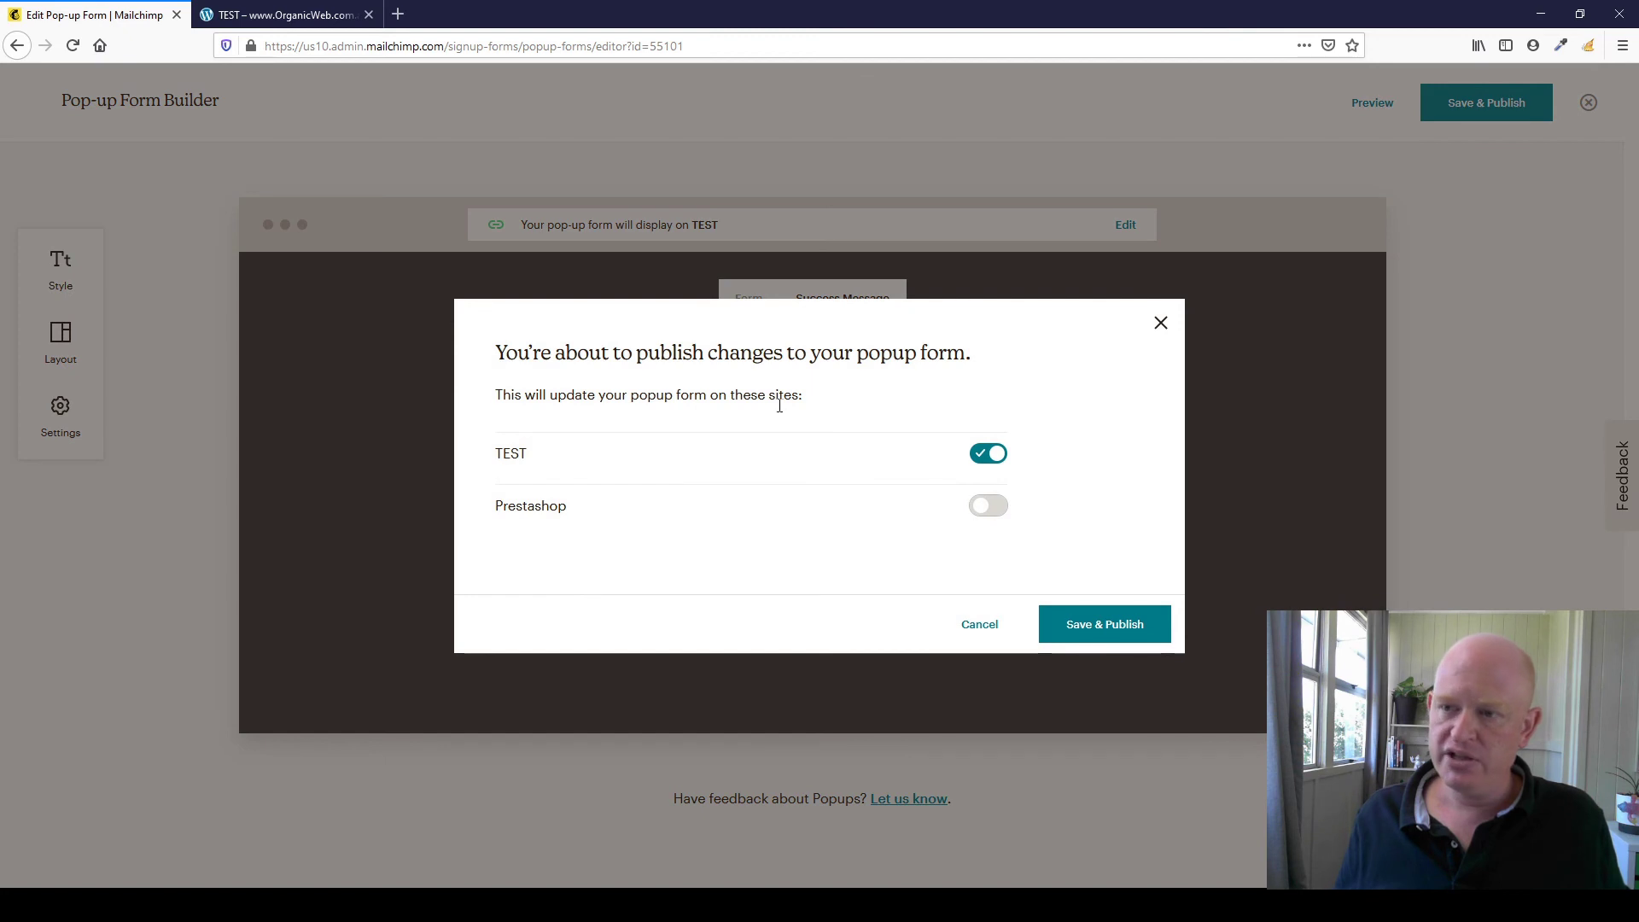
pyautogui.click(1089, 631)
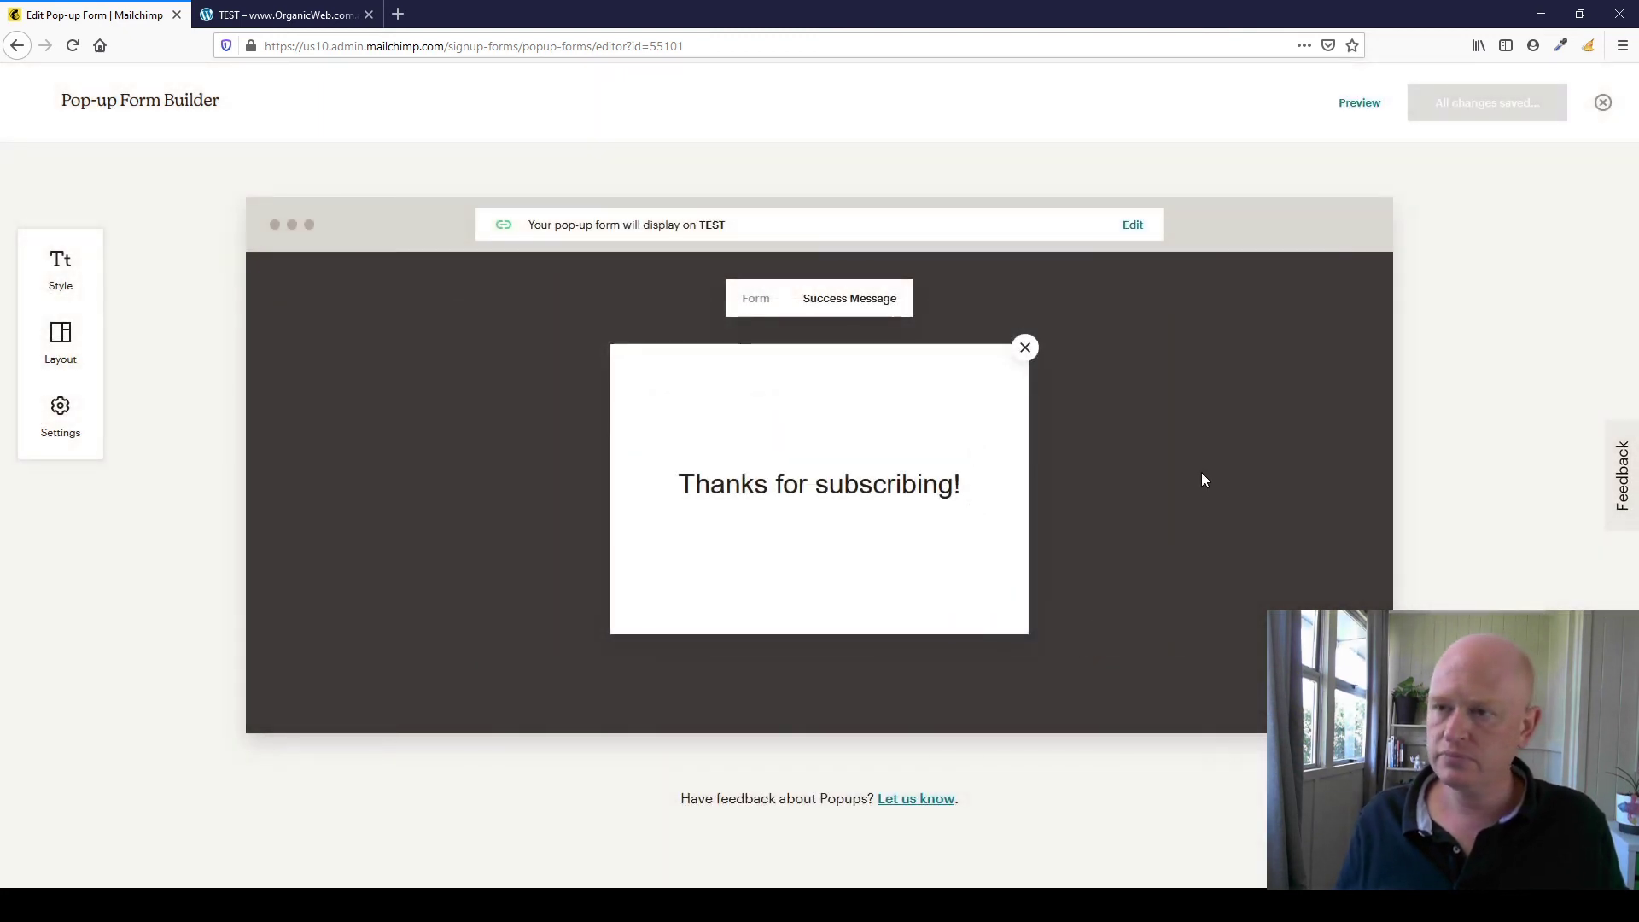